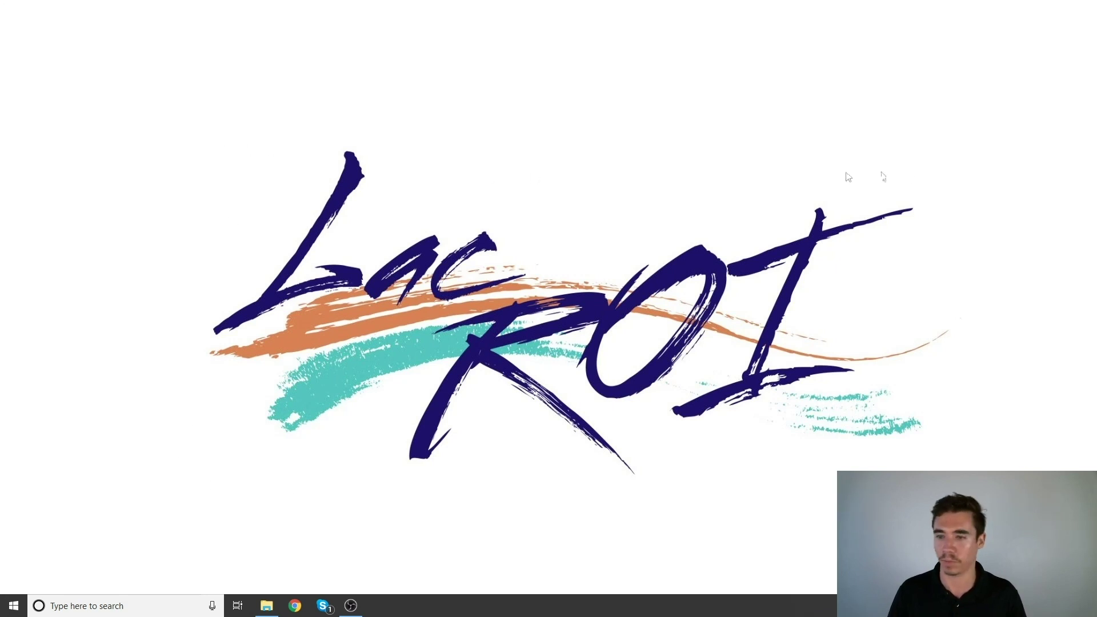
- Load lacroi.co in a fresh Chrome window to reach the LacROI homepage
{"action": "left_click", "coordinate": [295, 606]}
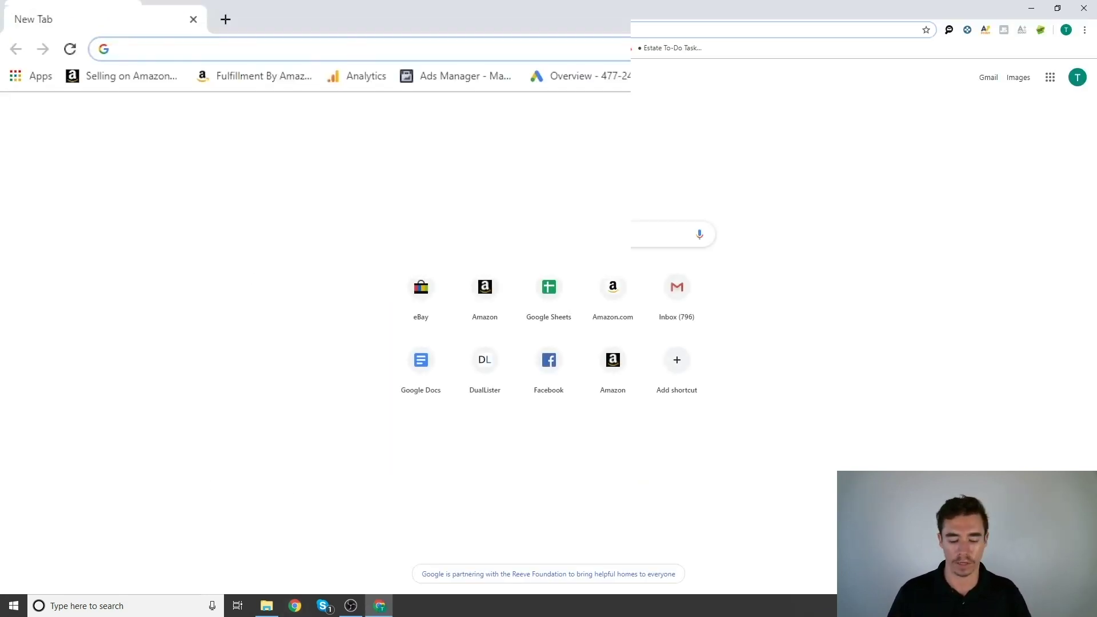
{"action": "type", "text": "lacroi.co"}
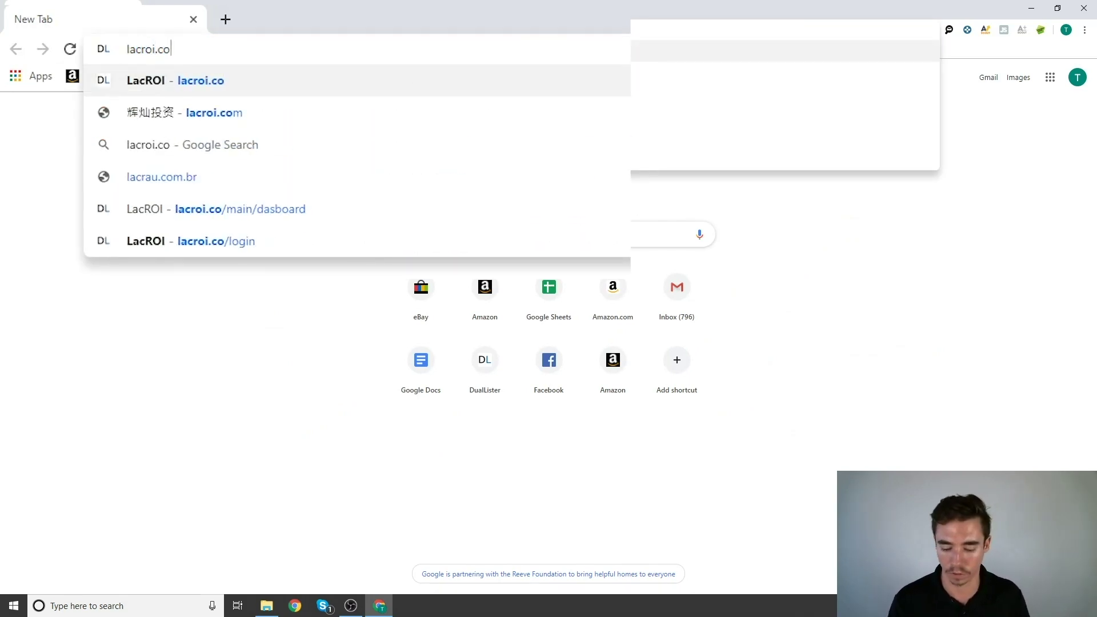
{"action": "key", "text": "Return"}
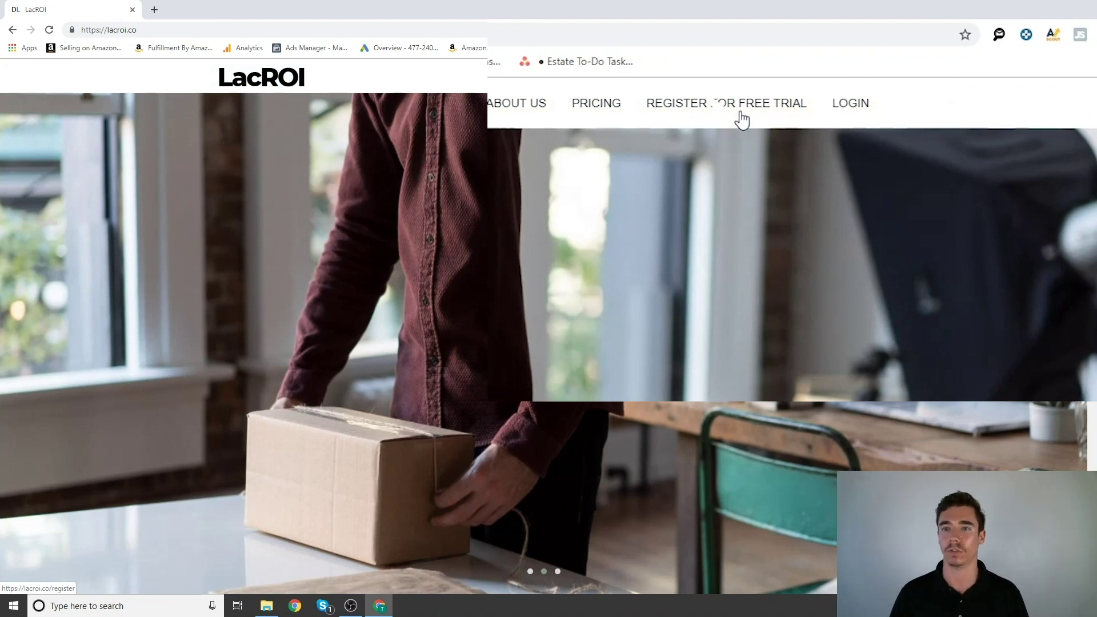
- Open the free trial registration form and start filling it in
{"action": "left_click", "coordinate": [741, 109]}
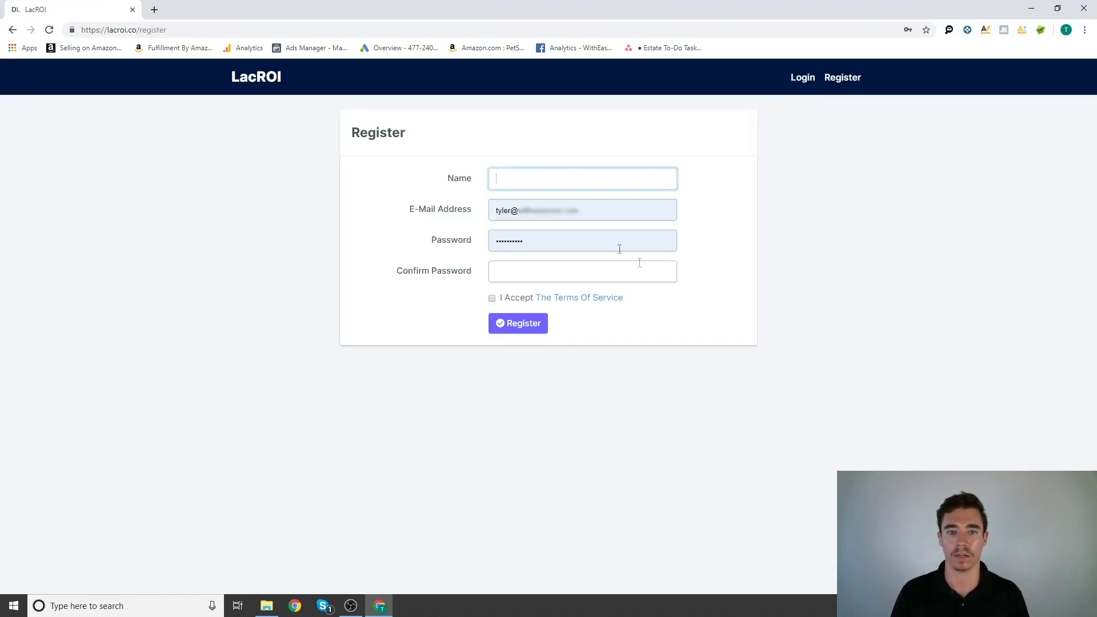
{"action": "type", "text": "Tyler"}
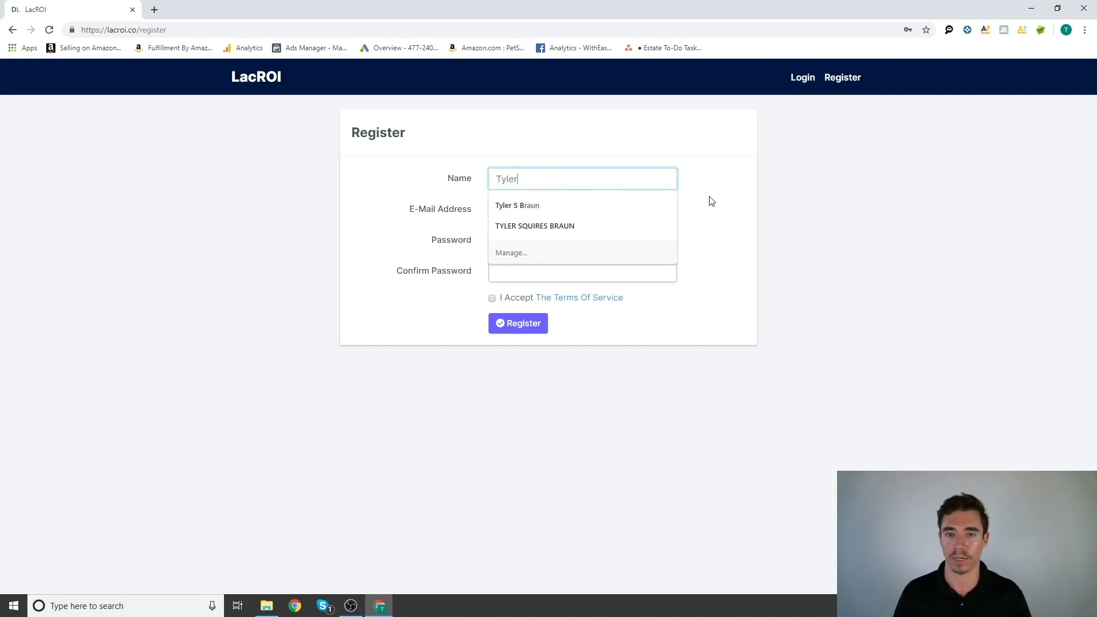
{"action": "left_click", "coordinate": [710, 198]}
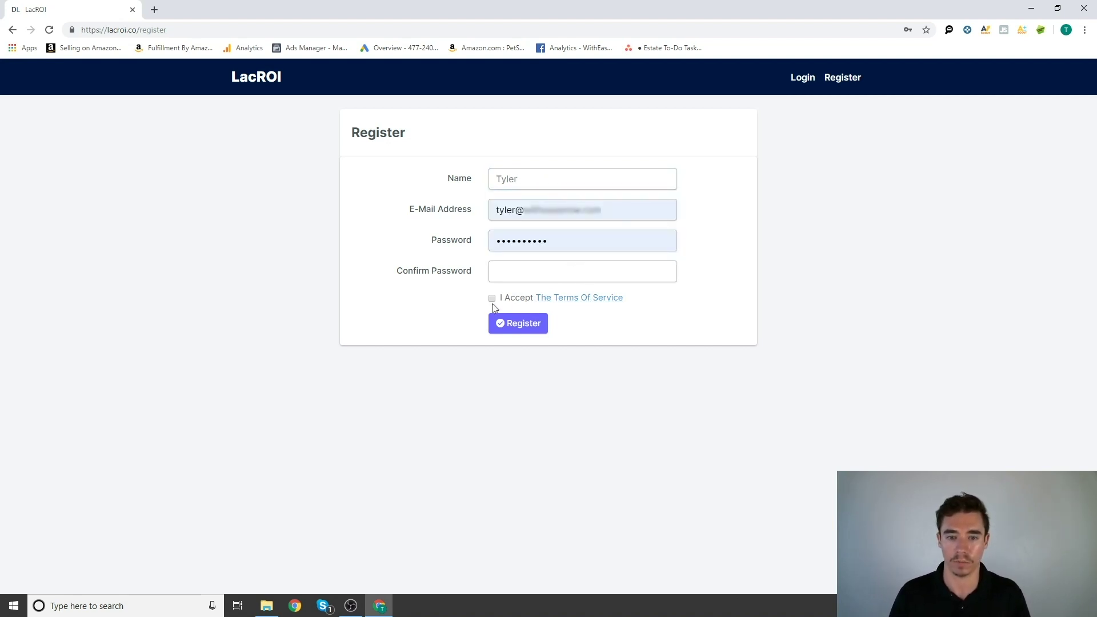
{"action": "left_click", "coordinate": [544, 325]}
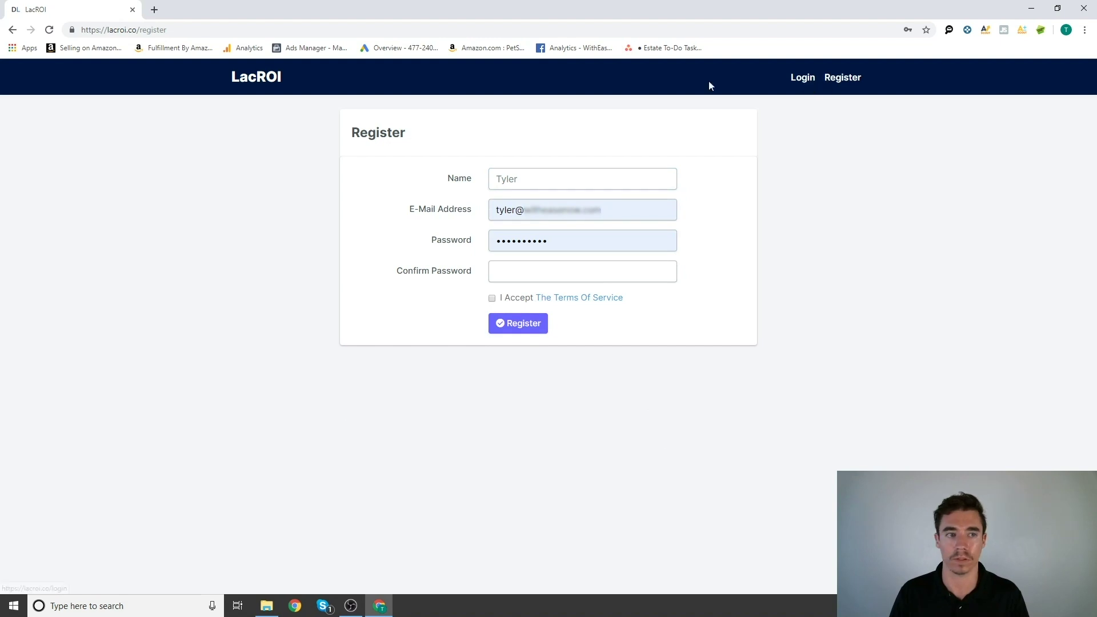
- Go back to the home page and log in with the autofilled credentials
{"action": "left_click", "coordinate": [265, 84]}
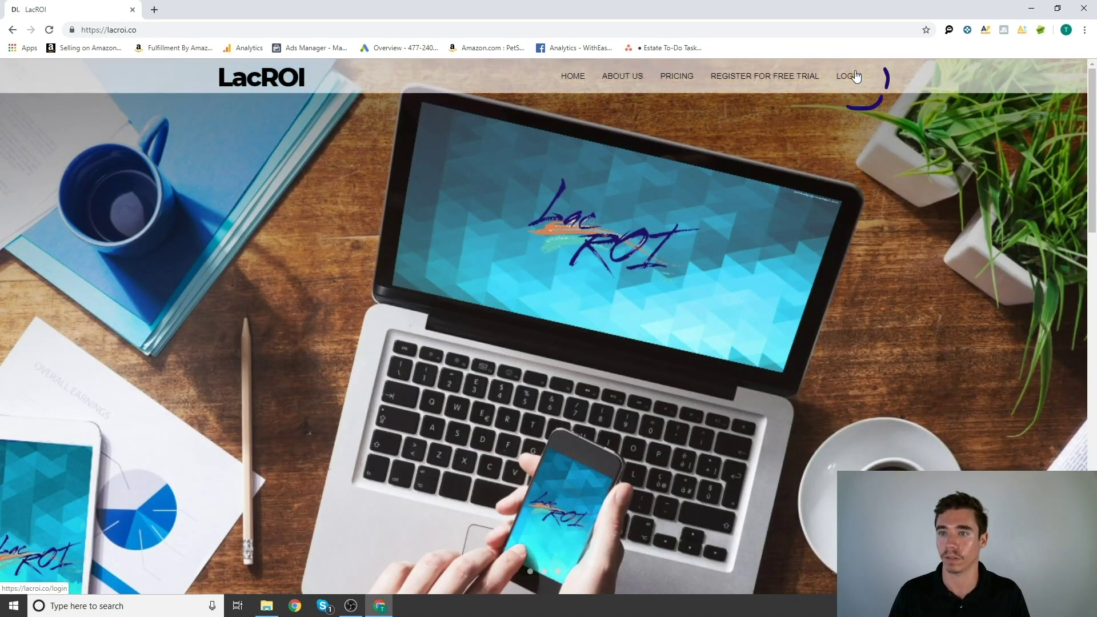
{"action": "left_click", "coordinate": [849, 80]}
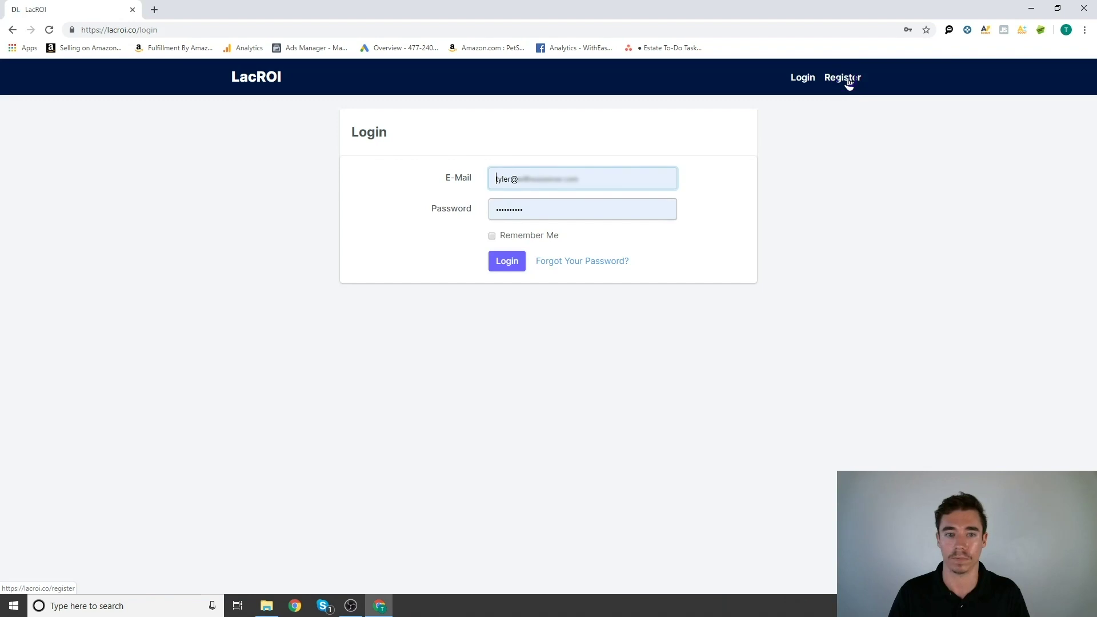
{"action": "left_click", "coordinate": [505, 262]}
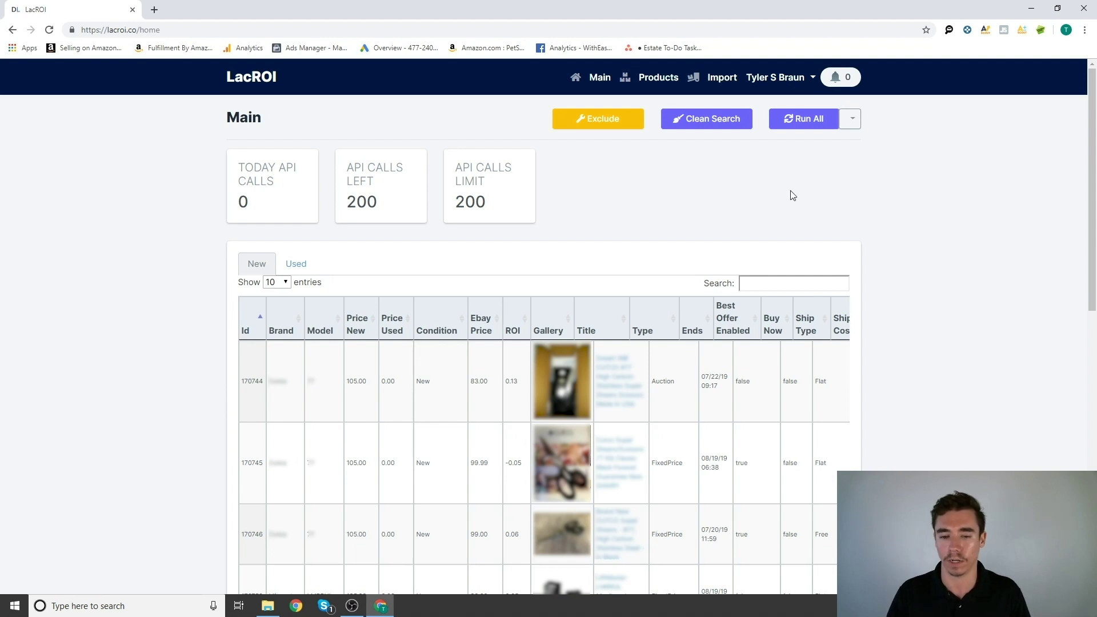
- Check the 40-product import limit and open the first product's Edit page
{"action": "left_click", "coordinate": [723, 83]}
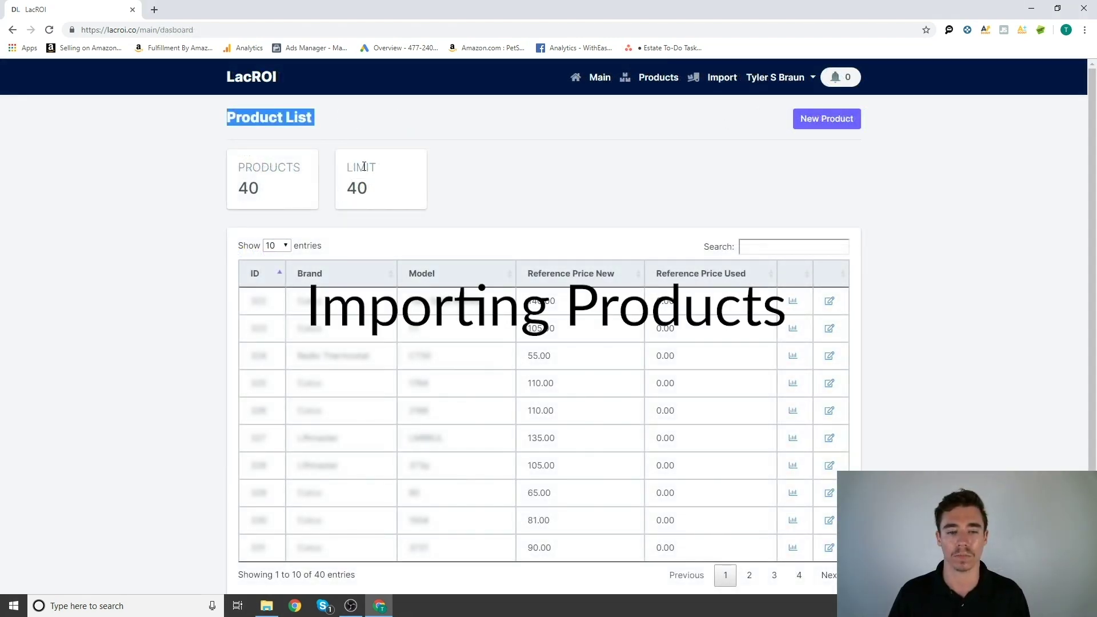
{"action": "double_click", "coordinate": [362, 187]}
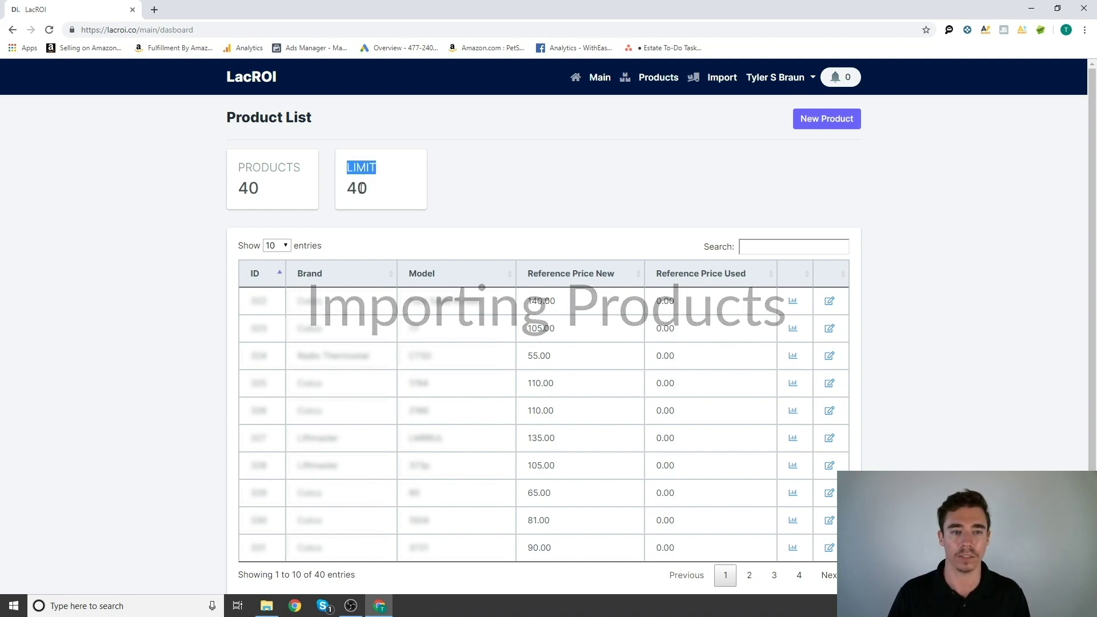
{"action": "left_click", "coordinate": [524, 204]}
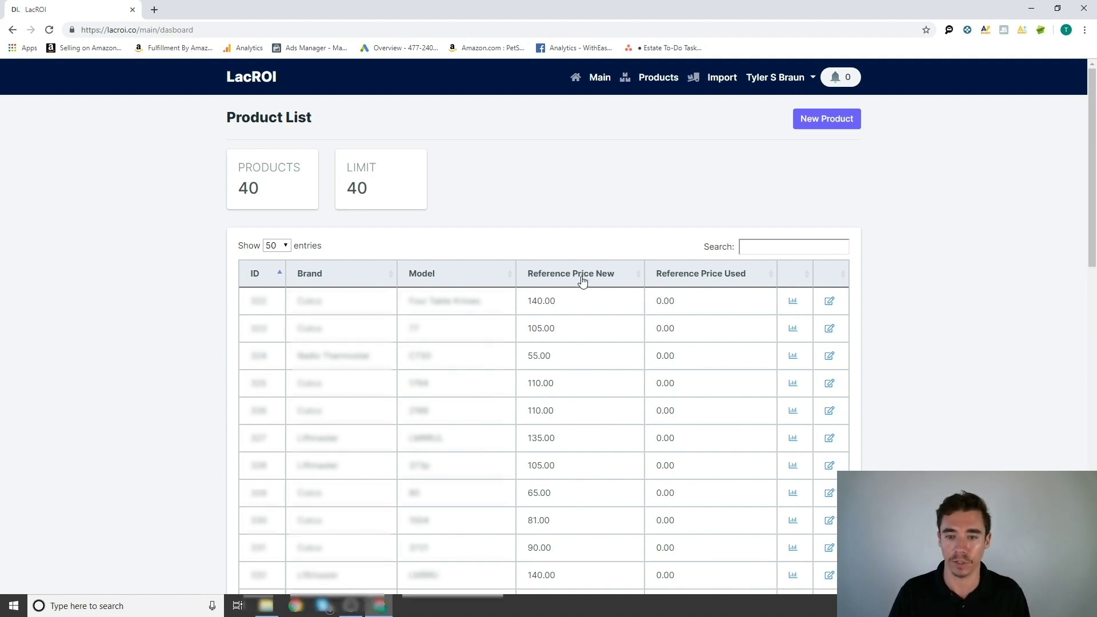
{"action": "left_click", "coordinate": [830, 303]}
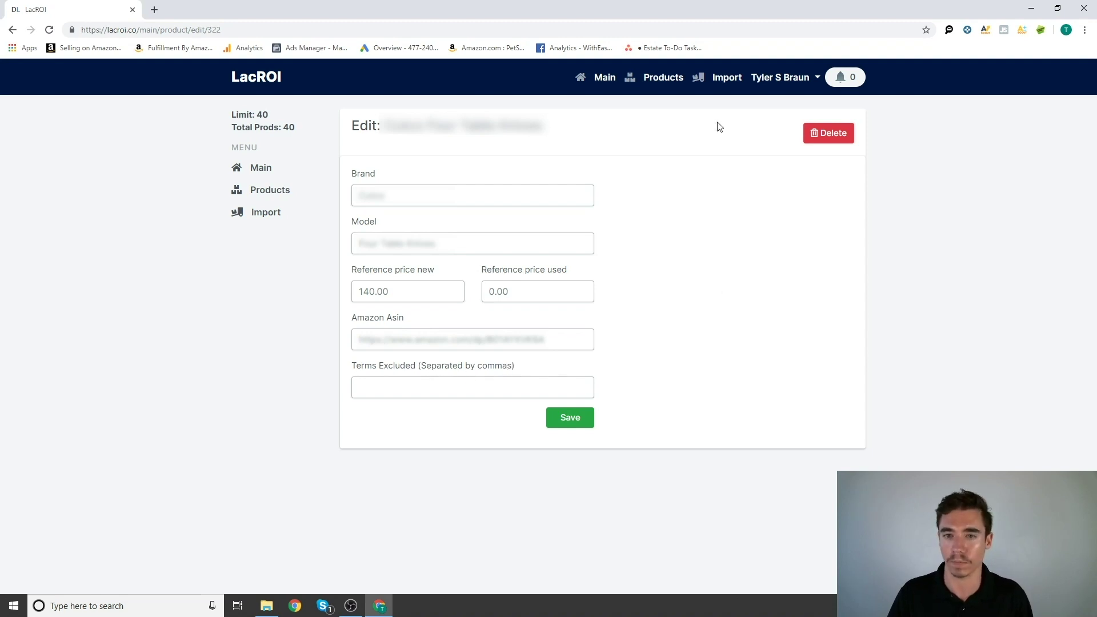
- Open the first product's detail page and run its eBay search
{"action": "left_click", "coordinate": [658, 85]}
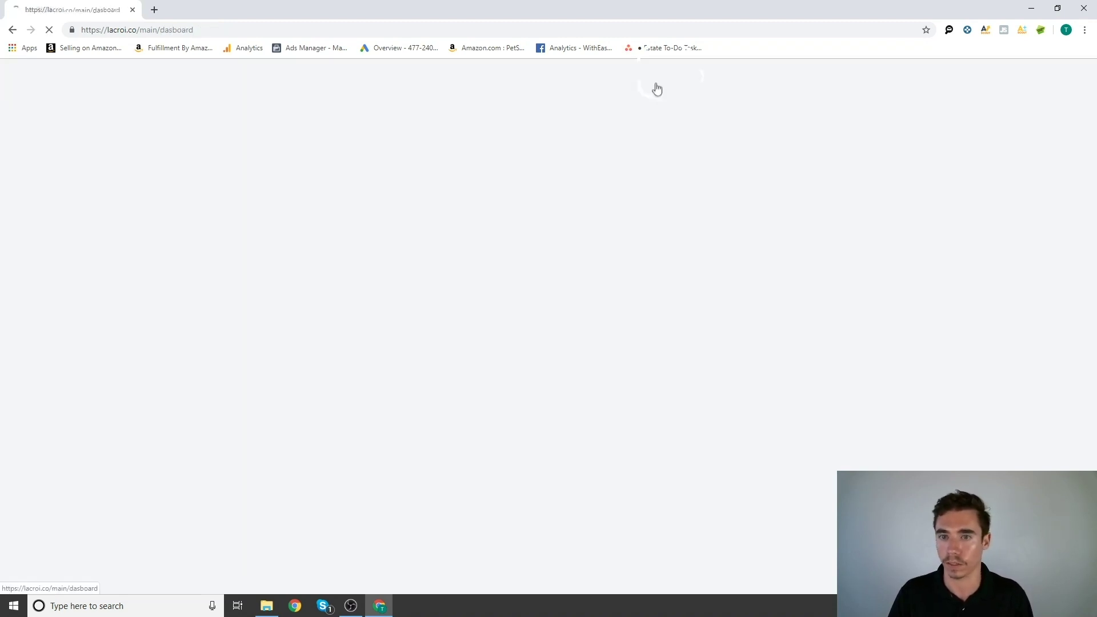
{"action": "left_click", "coordinate": [792, 301]}
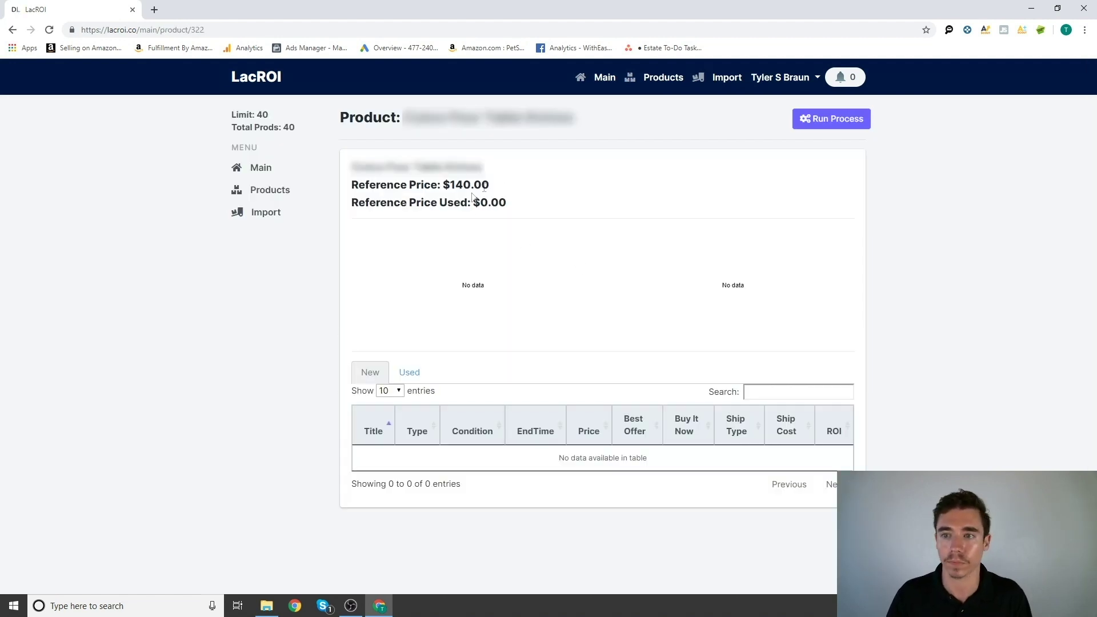
{"action": "left_click", "coordinate": [833, 122]}
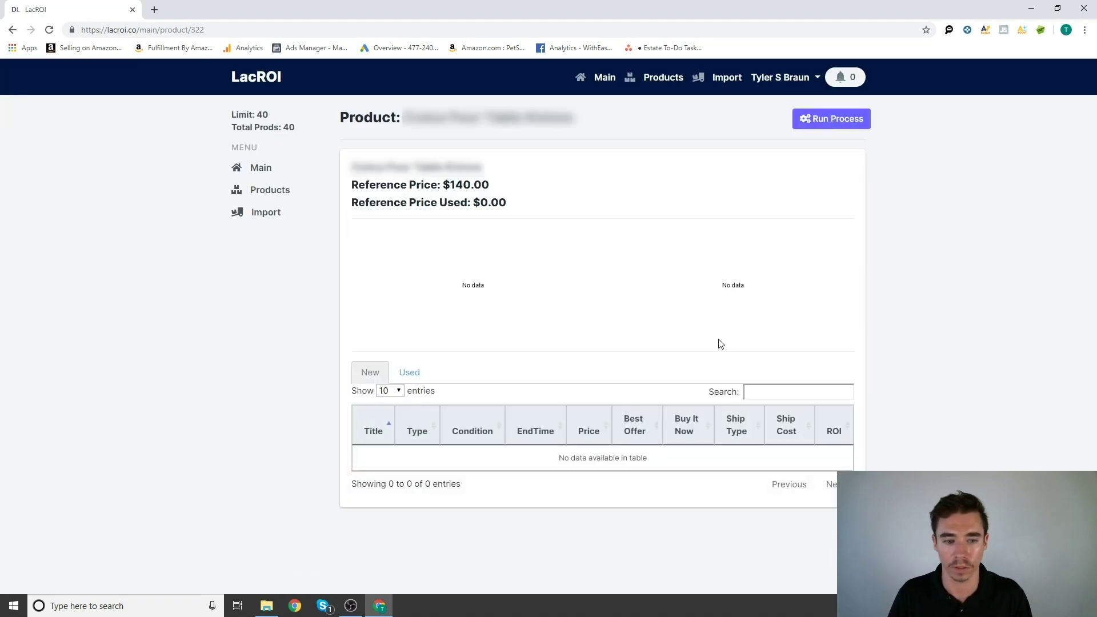
{"action": "key", "text": "alt+Left"}
- Open another product's detail page and scroll through its listings
{"action": "left_click", "coordinate": [790, 471]}
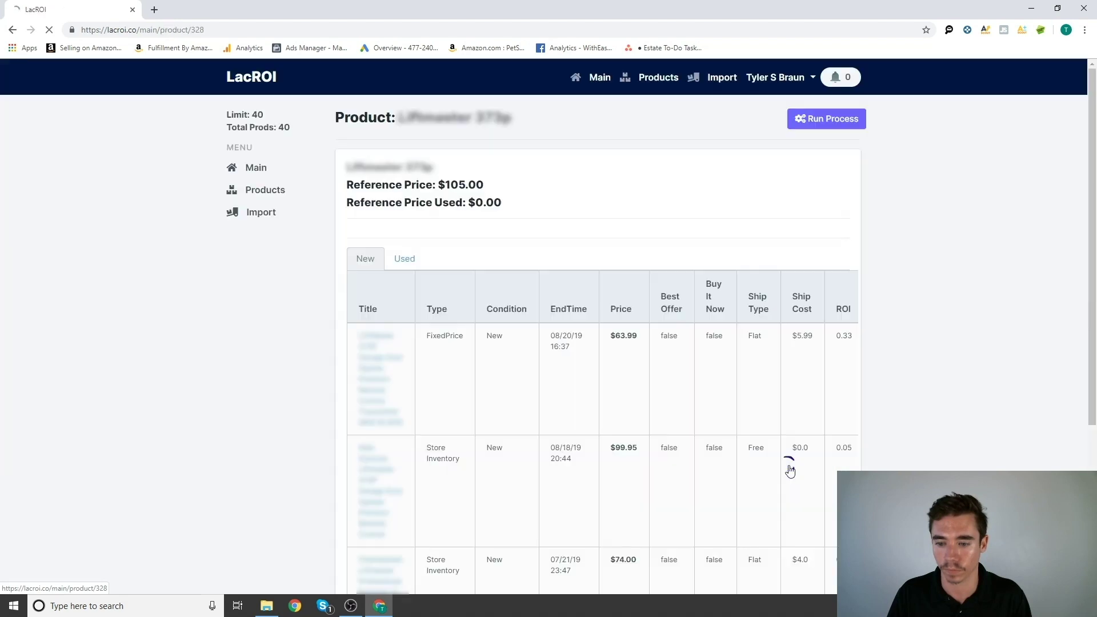
{"action": "scroll", "coordinate": [815, 280], "scroll_direction": "down", "scroll_amount": 2}
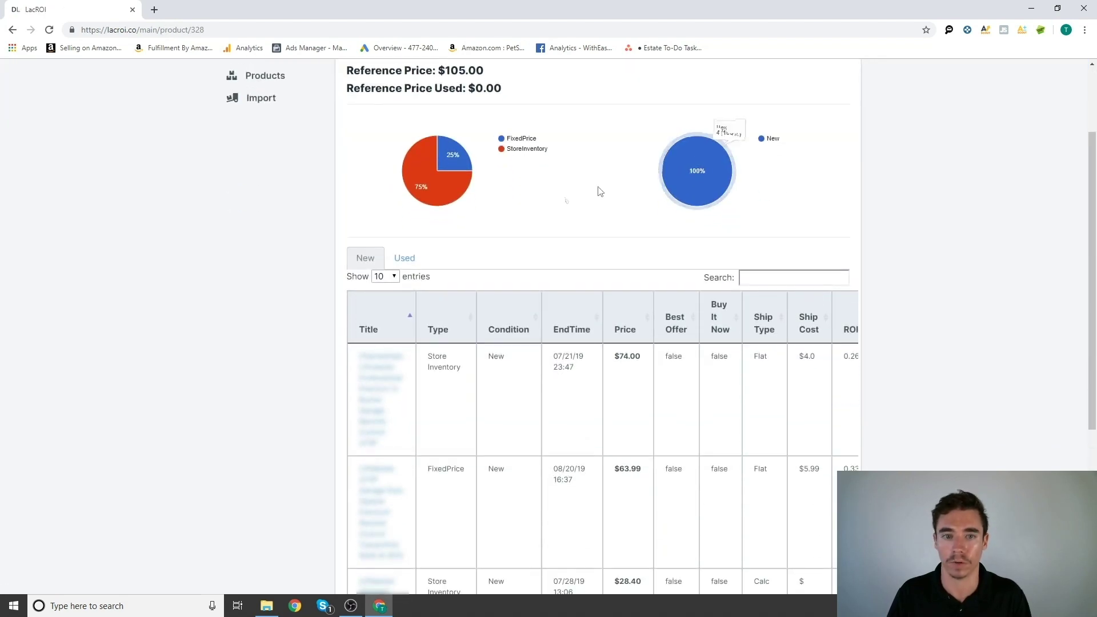
{"action": "scroll", "coordinate": [637, 349], "scroll_direction": "down", "scroll_amount": 1}
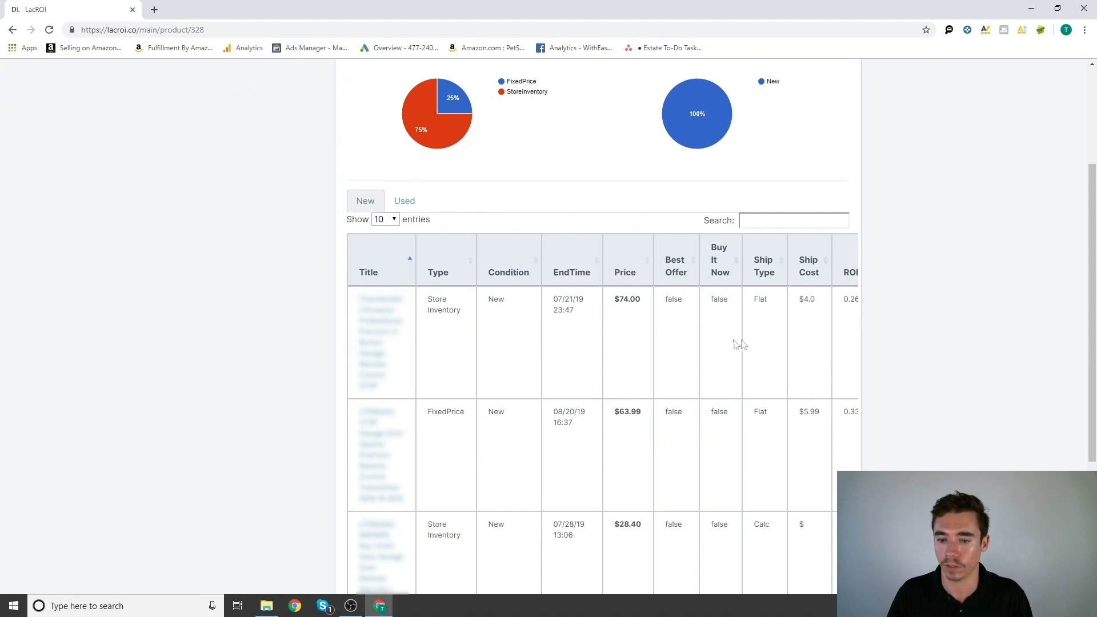
{"action": "scroll", "coordinate": [740, 344], "scroll_direction": "down", "scroll_amount": 4}
{"action": "left_click_drag", "start_coordinate": [625, 543], "coordinate": [724, 542]}
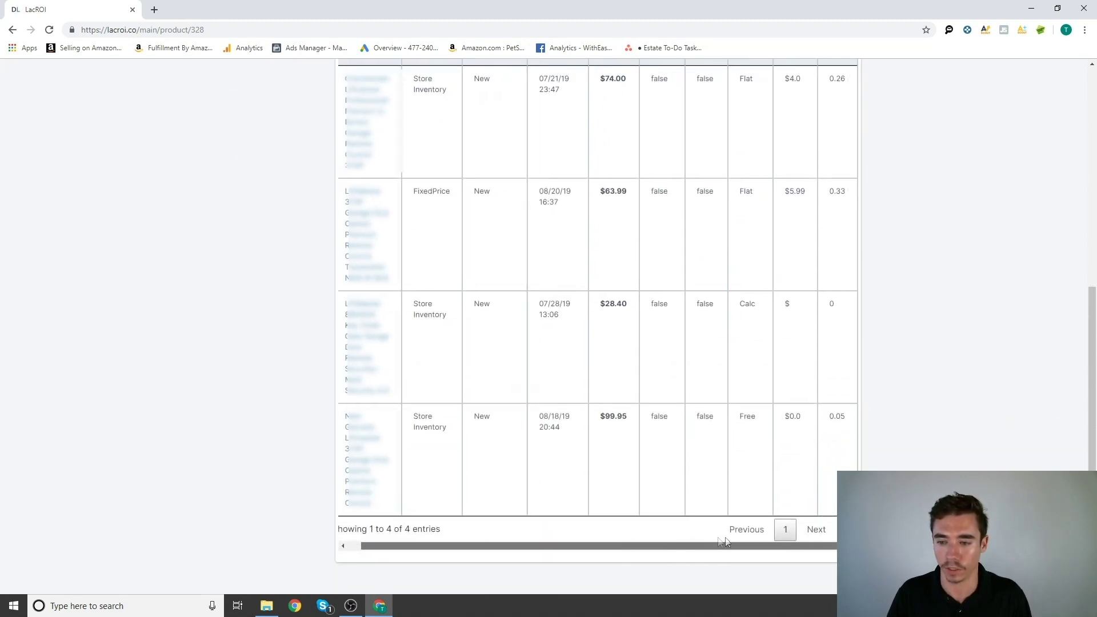
{"action": "scroll", "coordinate": [828, 343], "scroll_direction": "up", "scroll_amount": 4}
- Sort that product's listings by ROI, highest first (top 0.33), then return to Main
{"action": "left_click", "coordinate": [843, 281]}
{"action": "left_click", "coordinate": [843, 282]}
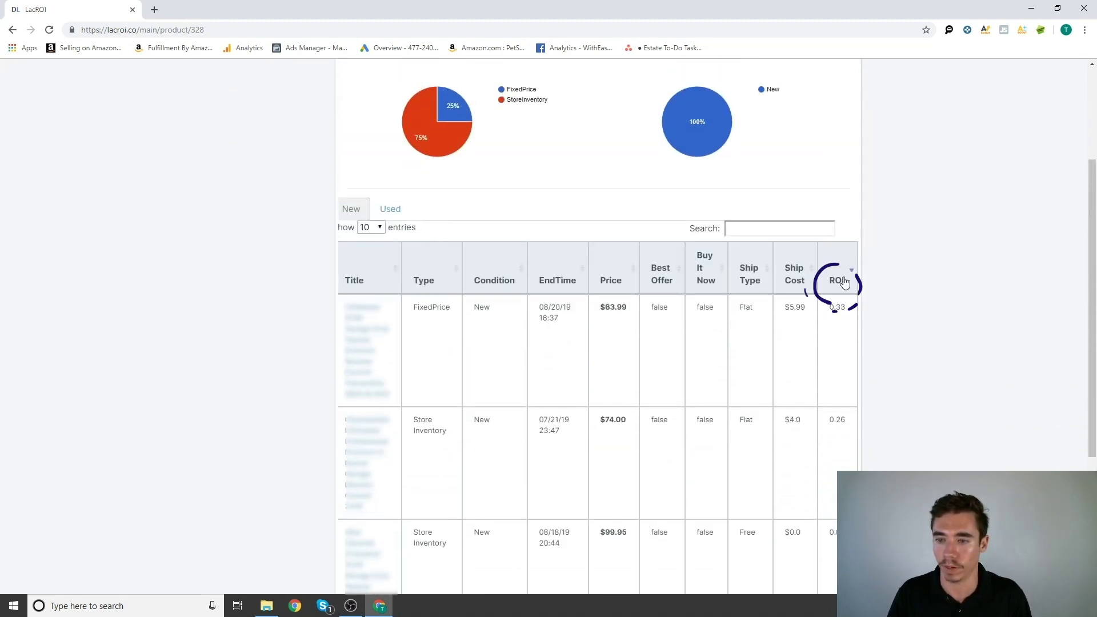
{"action": "double_click", "coordinate": [839, 309]}
{"action": "left_click", "coordinate": [904, 335]}
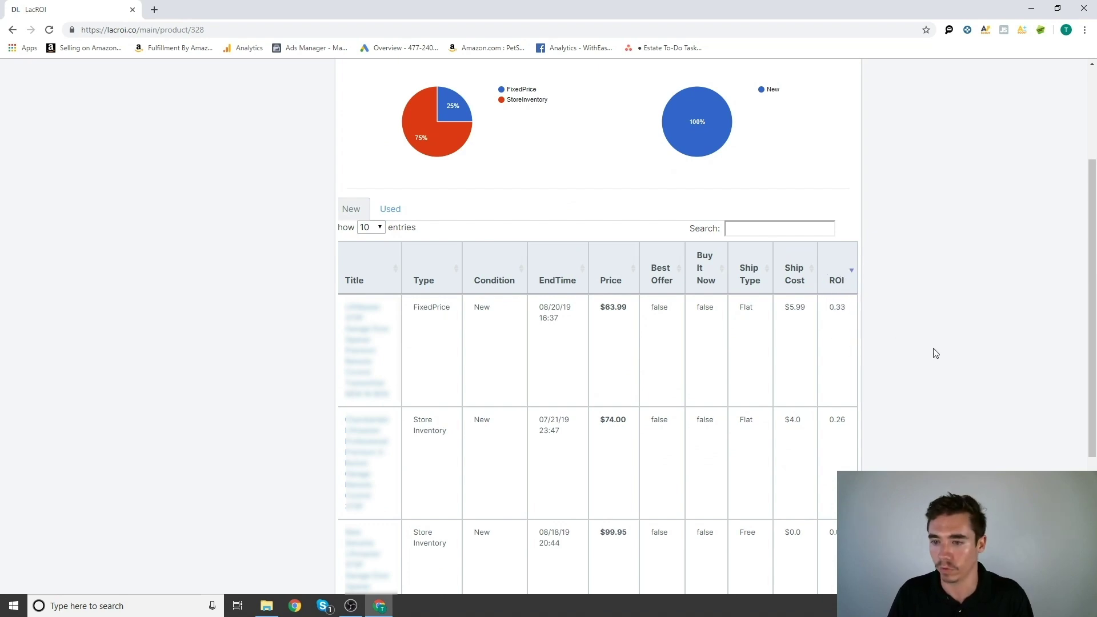
{"action": "scroll", "coordinate": [933, 350], "scroll_direction": "up", "scroll_amount": 3}
{"action": "left_click", "coordinate": [600, 78]}
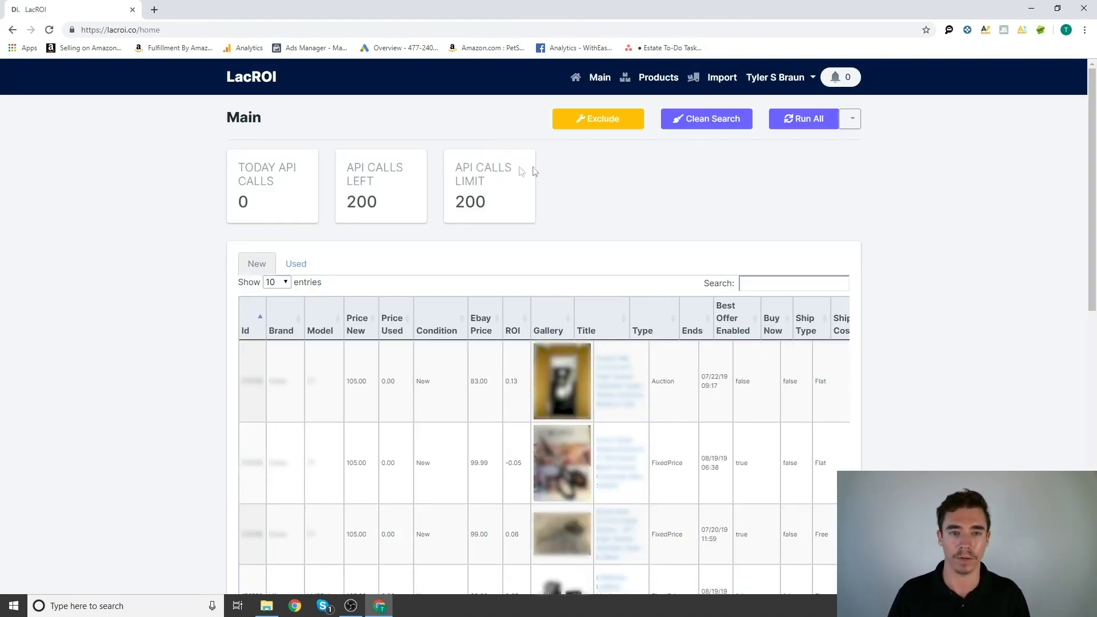
- Note the 200 API call limit and sort the listings by ROI, highest first
{"action": "left_click_drag", "start_coordinate": [458, 167], "coordinate": [490, 203]}
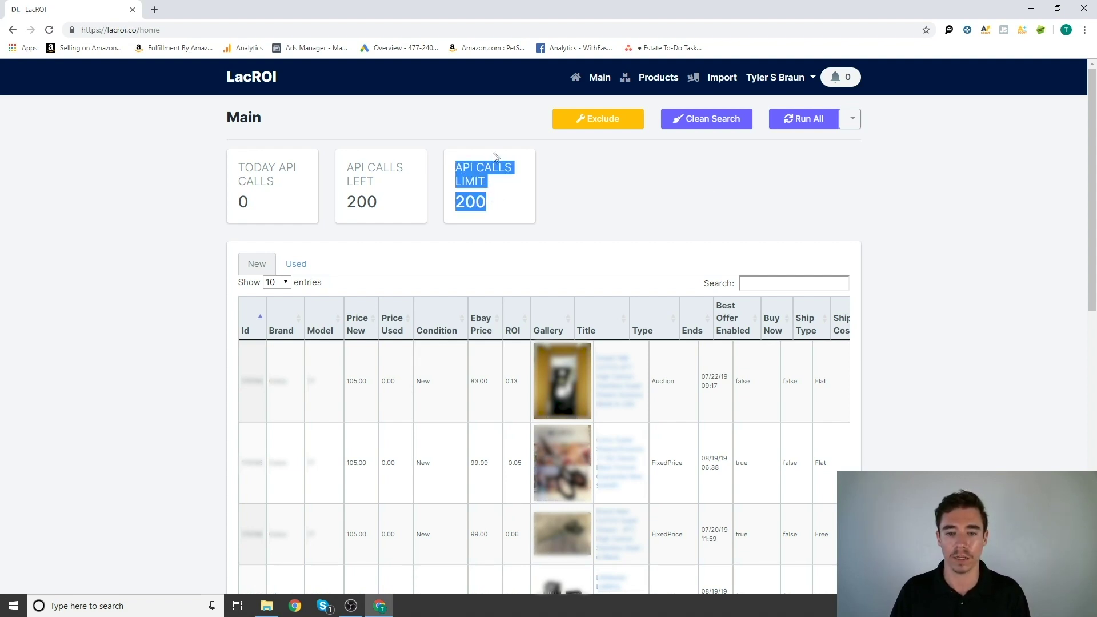
{"action": "left_click", "coordinate": [701, 171]}
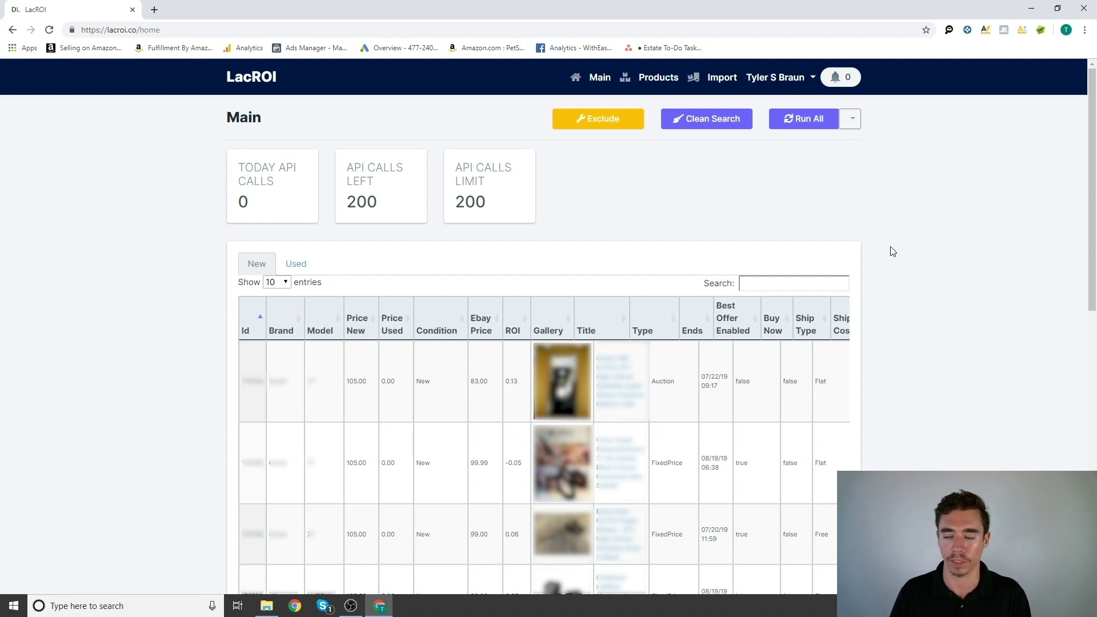
{"action": "scroll", "coordinate": [899, 251], "scroll_direction": "down", "scroll_amount": 2}
{"action": "scroll", "coordinate": [901, 251], "scroll_direction": "up", "scroll_amount": 2}
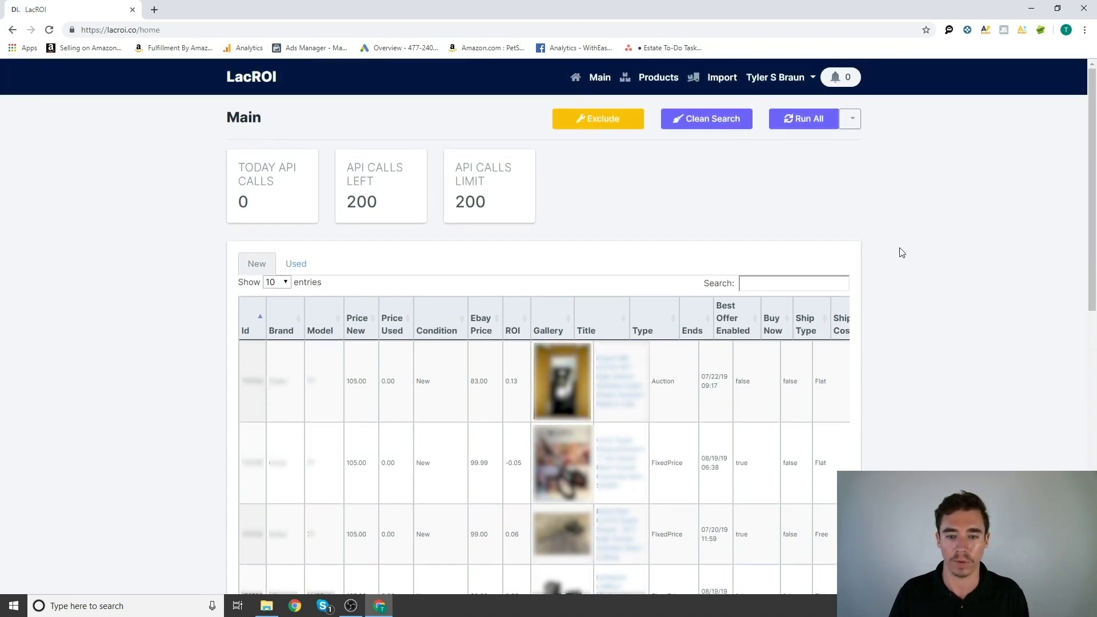
{"action": "scroll", "coordinate": [902, 252], "scroll_direction": "down", "scroll_amount": 1}
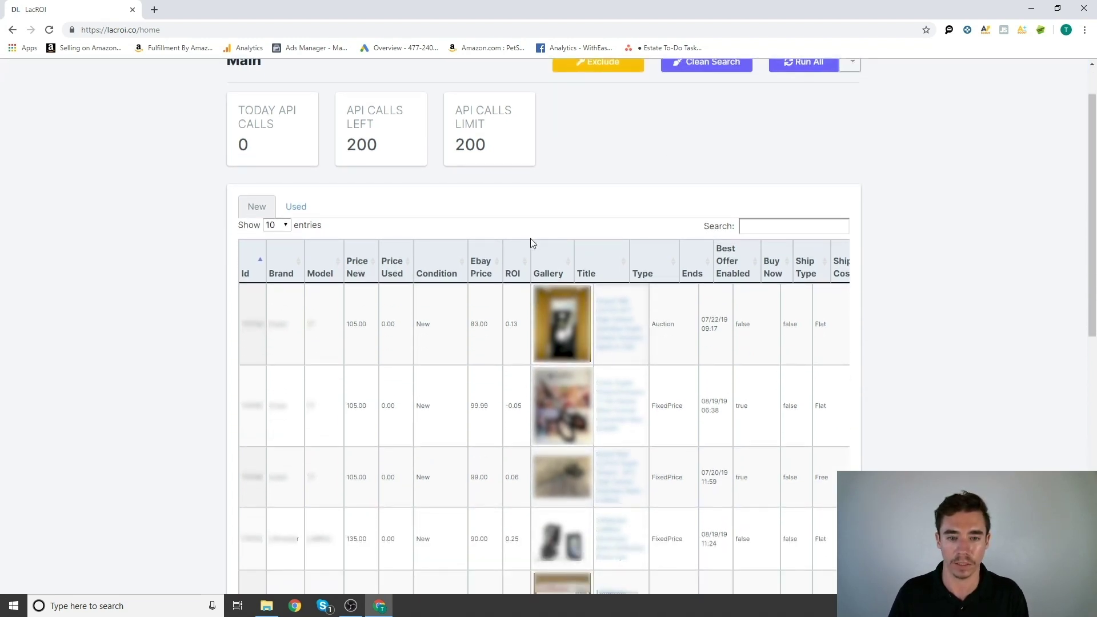
{"action": "left_click", "coordinate": [523, 261]}
{"action": "left_click", "coordinate": [525, 260]}
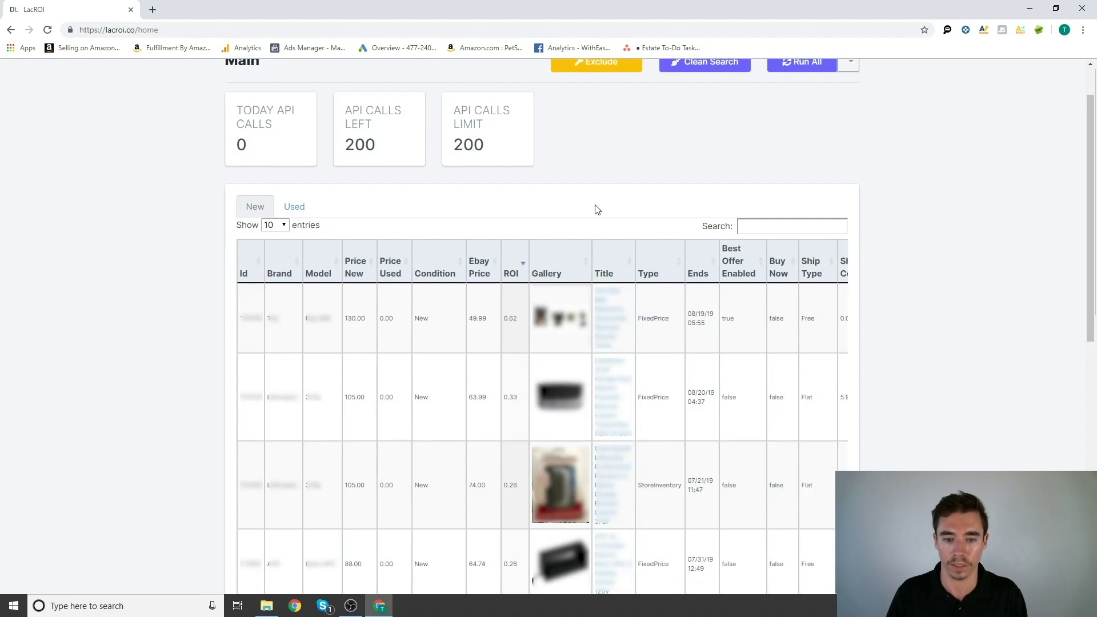
- Run the eBay search for all products and confirm the success message
{"action": "scroll", "coordinate": [958, 300], "scroll_direction": "up", "scroll_amount": 1}
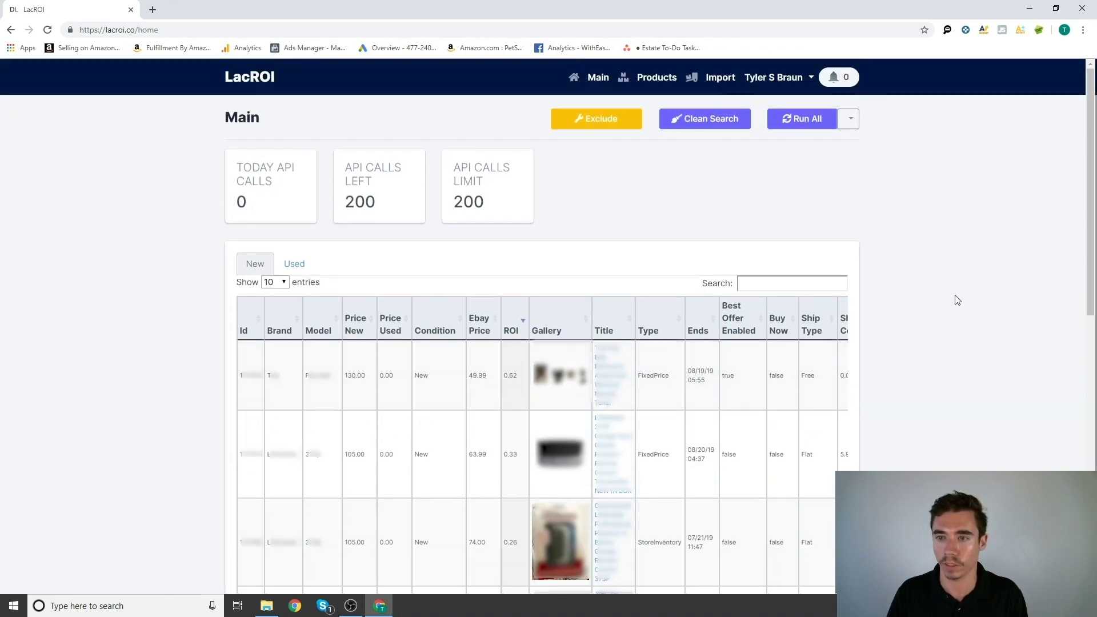
{"action": "left_click", "coordinate": [811, 118]}
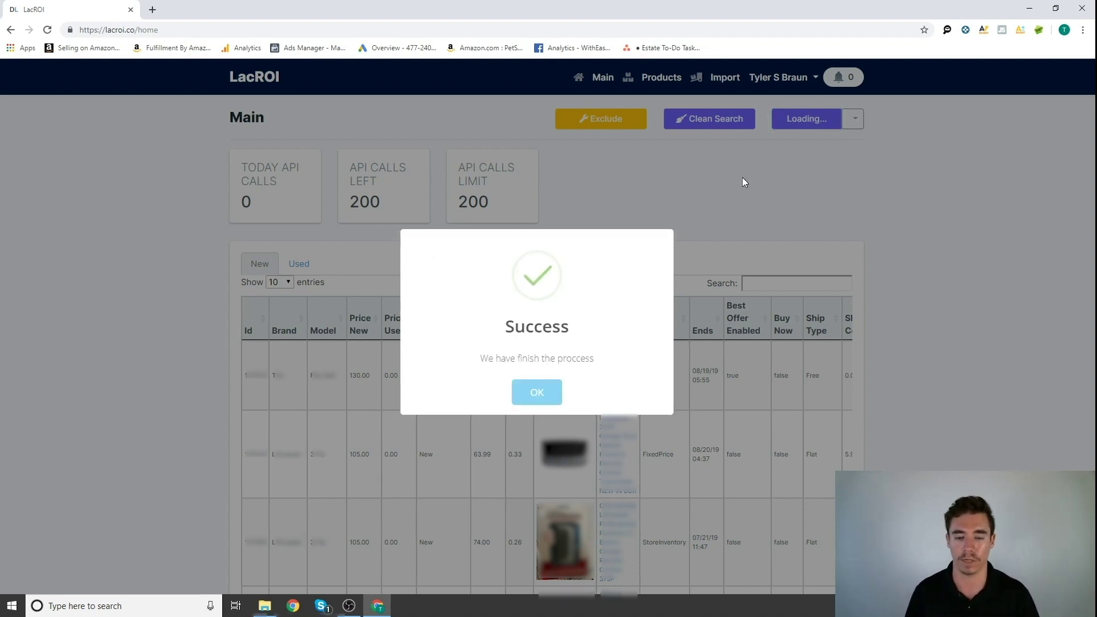
{"action": "left_click", "coordinate": [546, 392]}
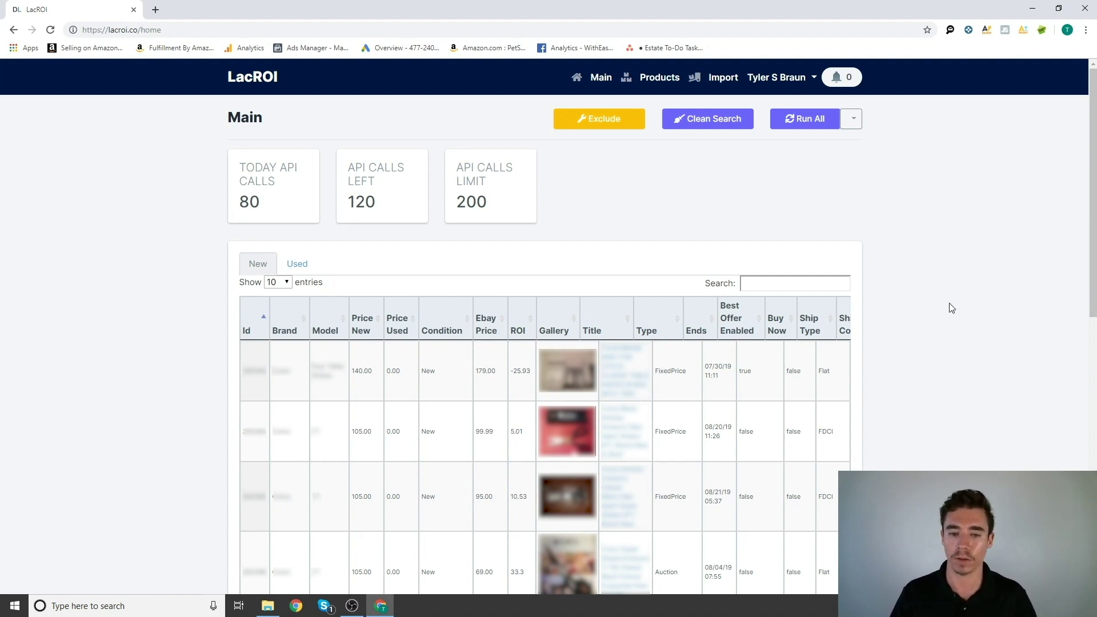
- Re-sort the listings by ROI descending so the 4142.42 listing leads the table
{"action": "scroll", "coordinate": [950, 302], "scroll_direction": "down", "scroll_amount": 2}
{"action": "left_click", "coordinate": [523, 205]}
{"action": "left_click", "coordinate": [524, 204]}
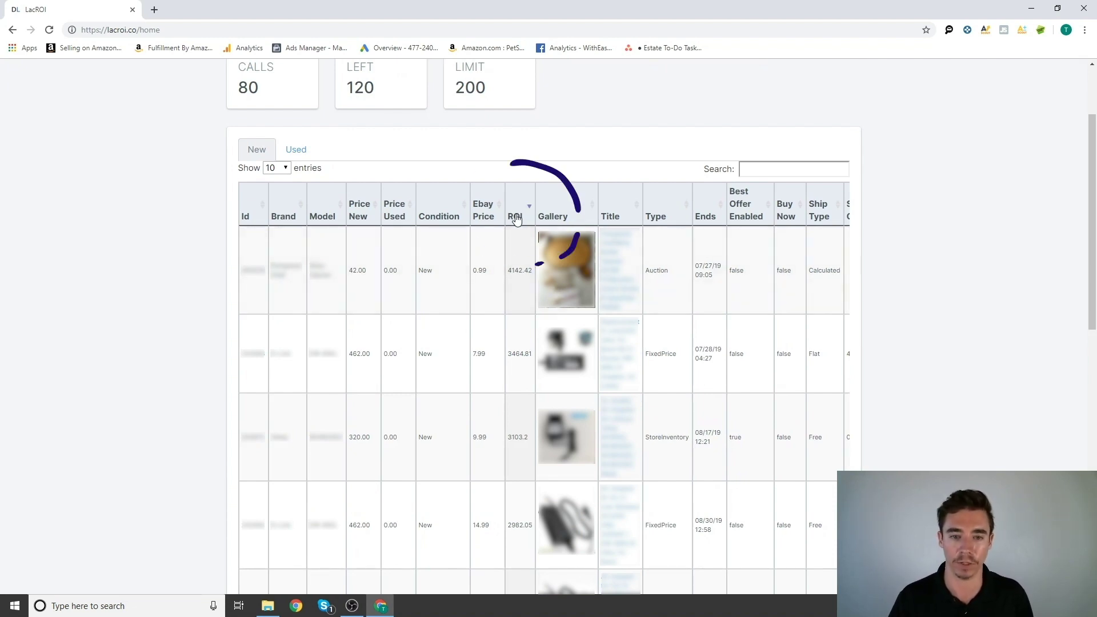
{"action": "double_click", "coordinate": [522, 270]}
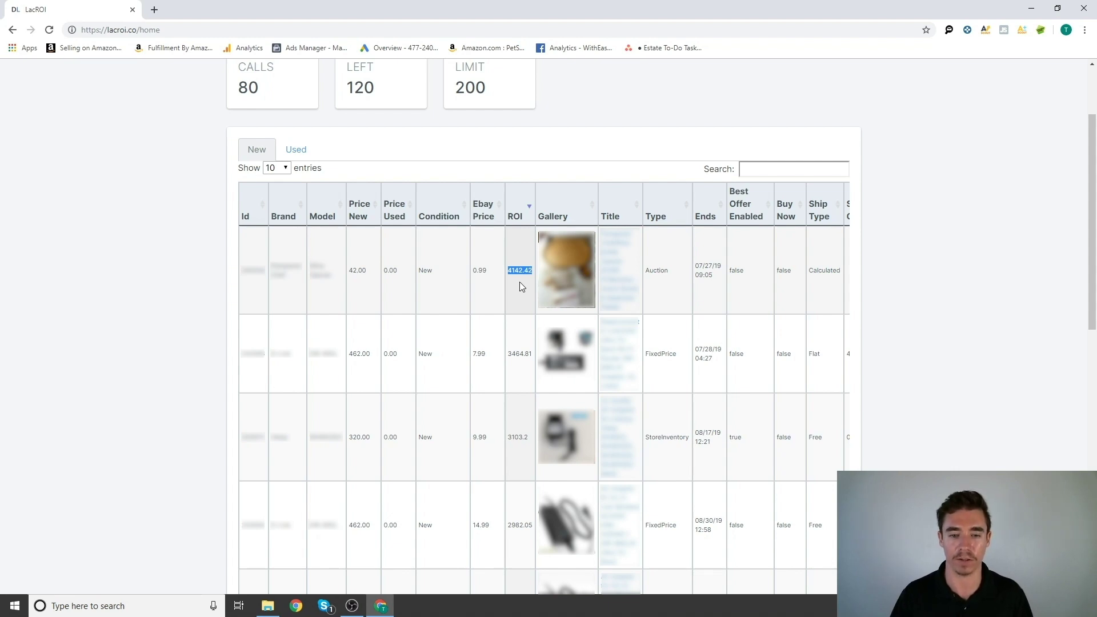
{"action": "scroll", "coordinate": [519, 282], "scroll_direction": "down", "scroll_amount": 2}
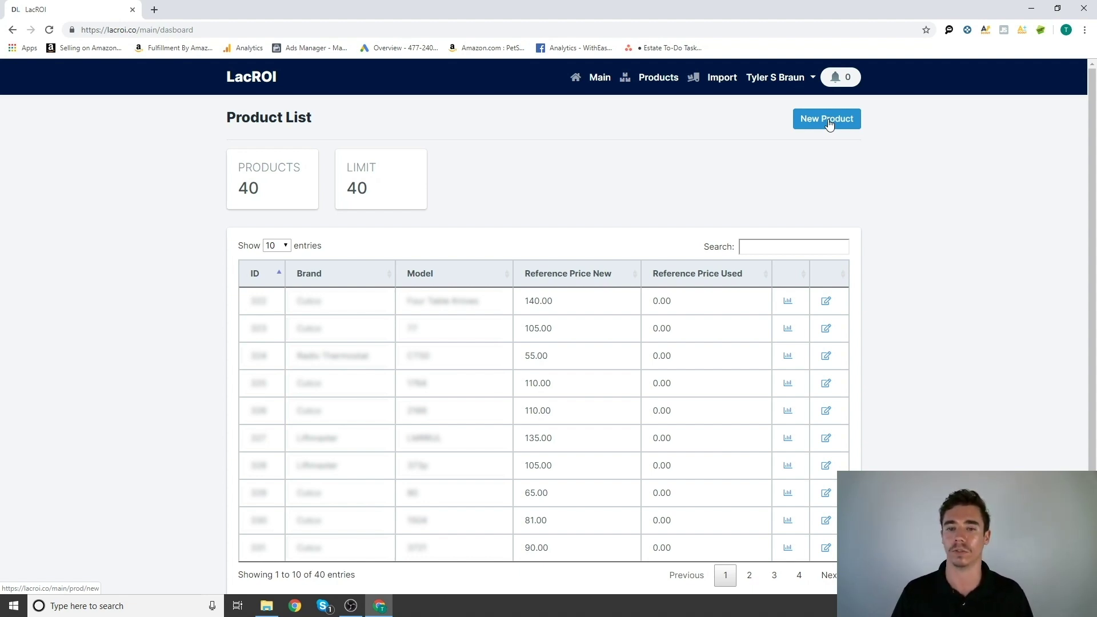
- Try adding a new product twice, dismissing the 40-product limit warning
{"action": "left_click", "coordinate": [829, 124]}
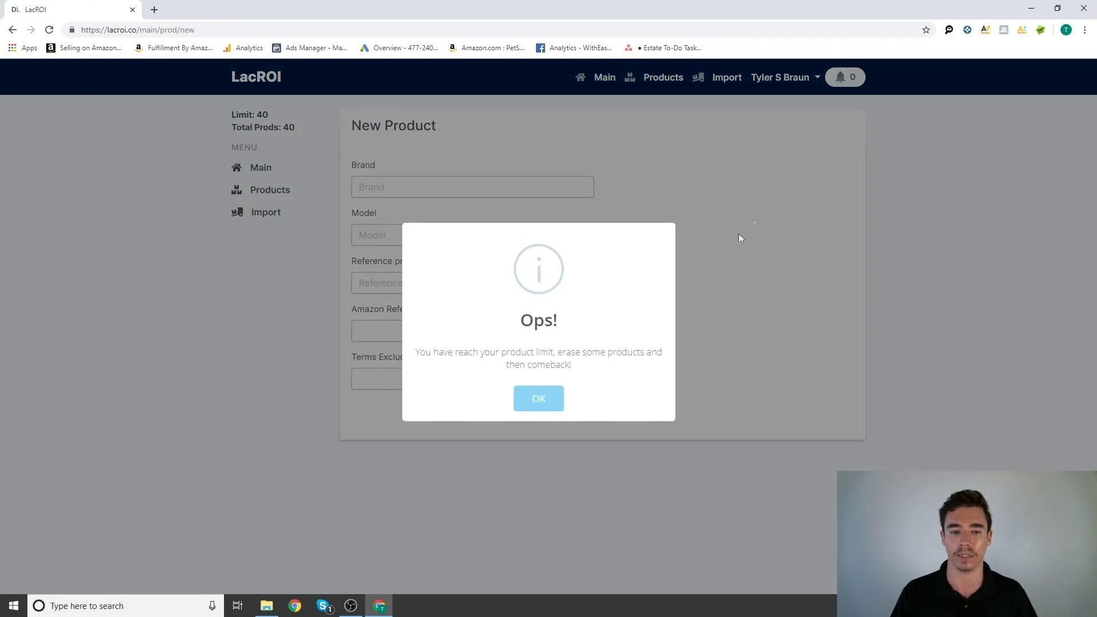
{"action": "left_click", "coordinate": [551, 406]}
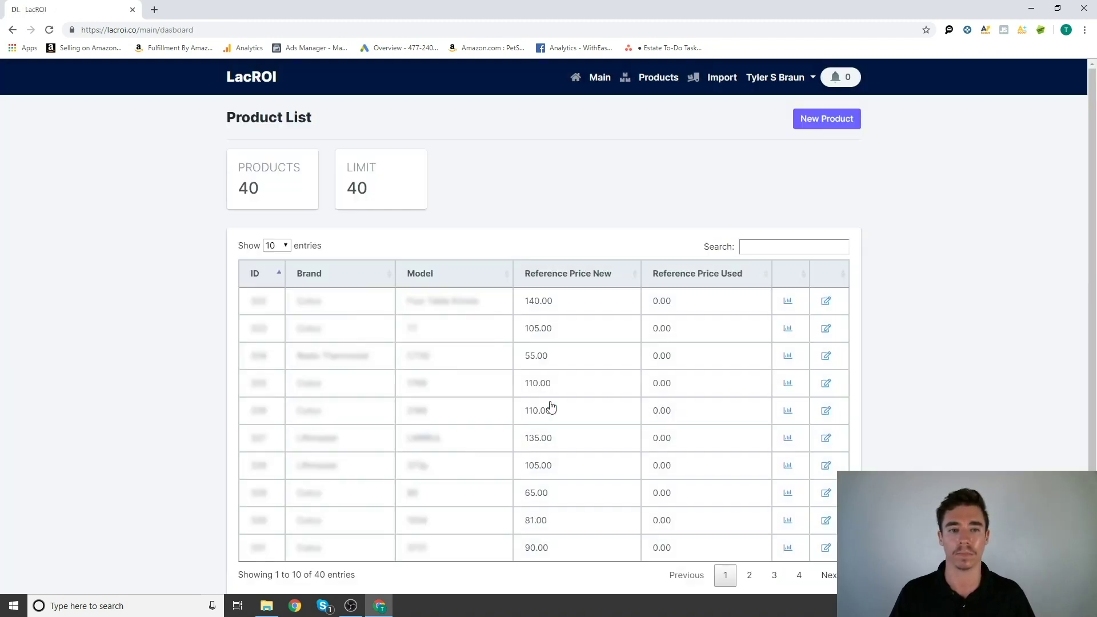
{"action": "left_click", "coordinate": [824, 119]}
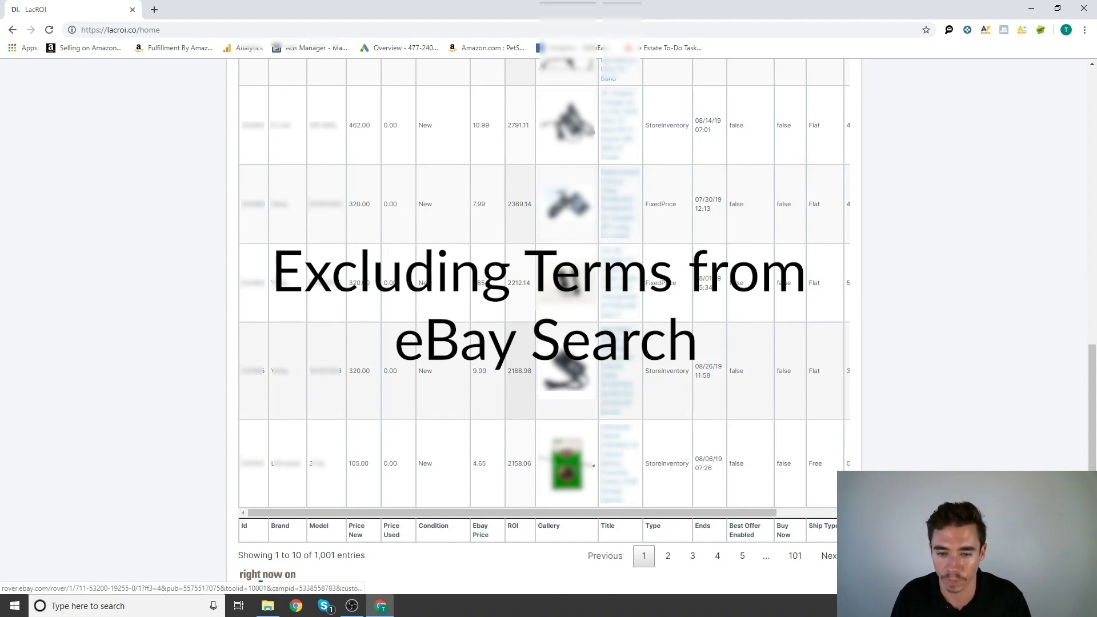
- Add 'adapter' as an excluded search term
{"action": "scroll", "coordinate": [600, 231], "scroll_direction": "up", "scroll_amount": 1}
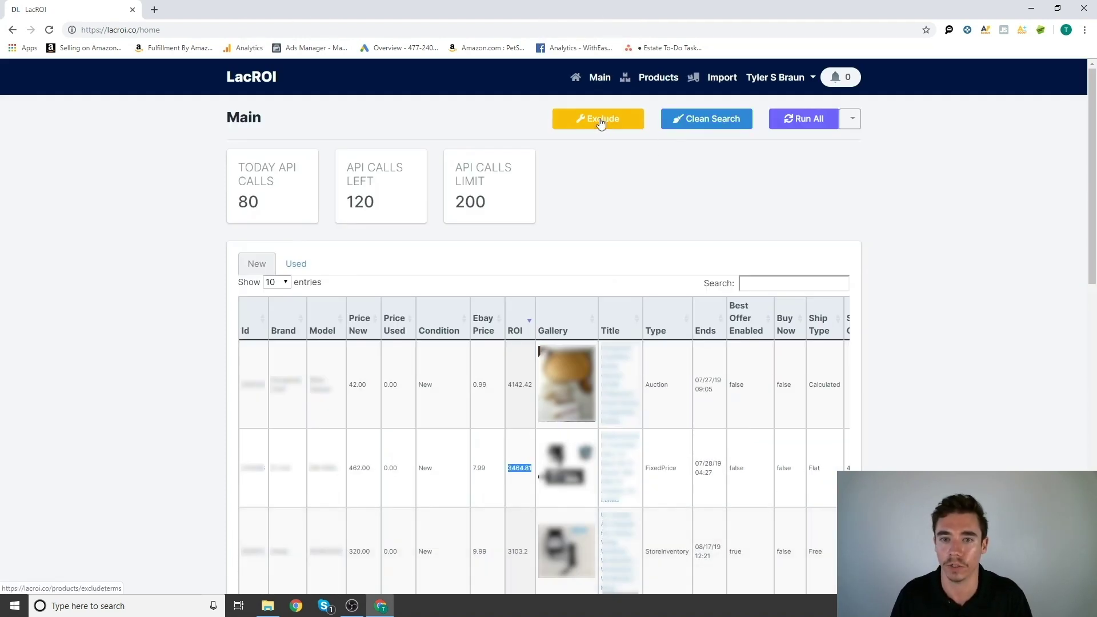
{"action": "left_click", "coordinate": [598, 121]}
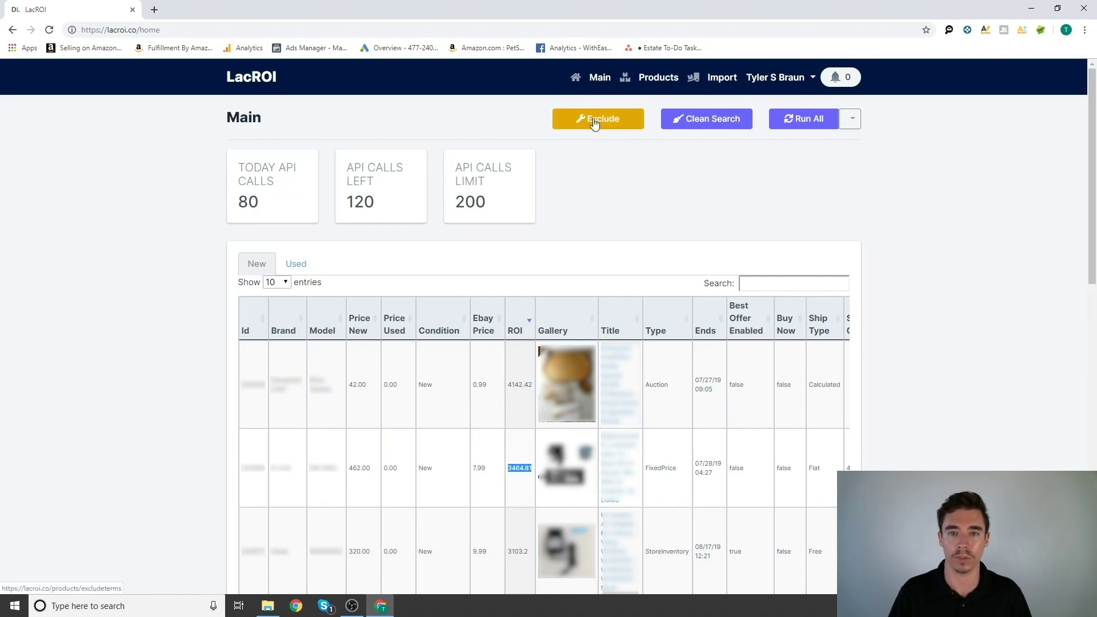
{"action": "left_click", "coordinate": [594, 121]}
{"action": "left_click", "coordinate": [444, 181]}
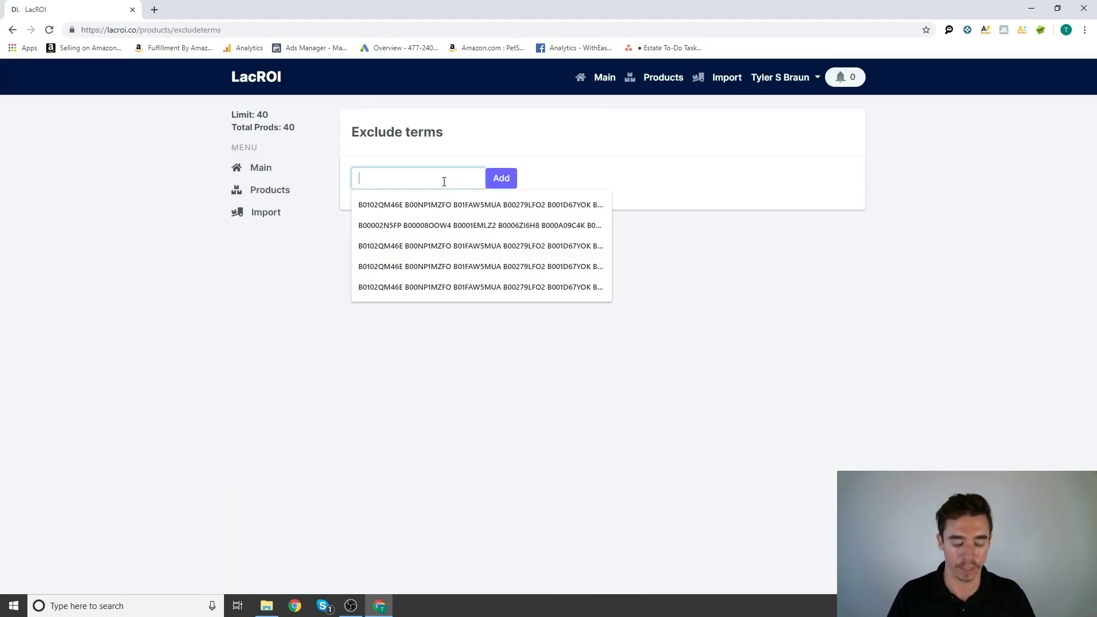
{"action": "type", "text": "adap"}
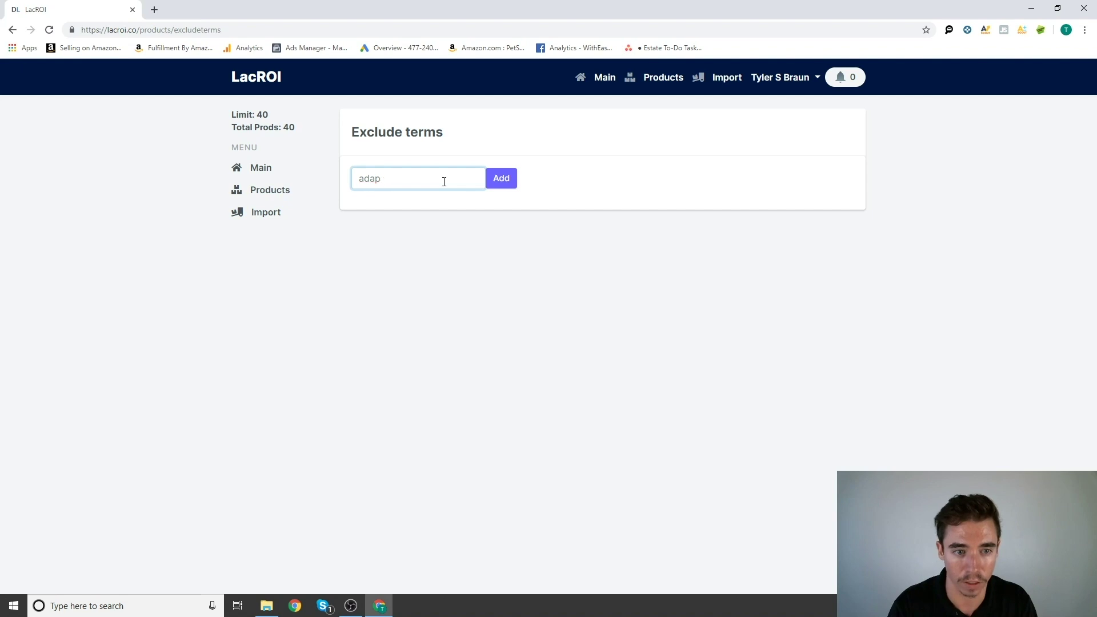
{"action": "type", "text": "ter"}
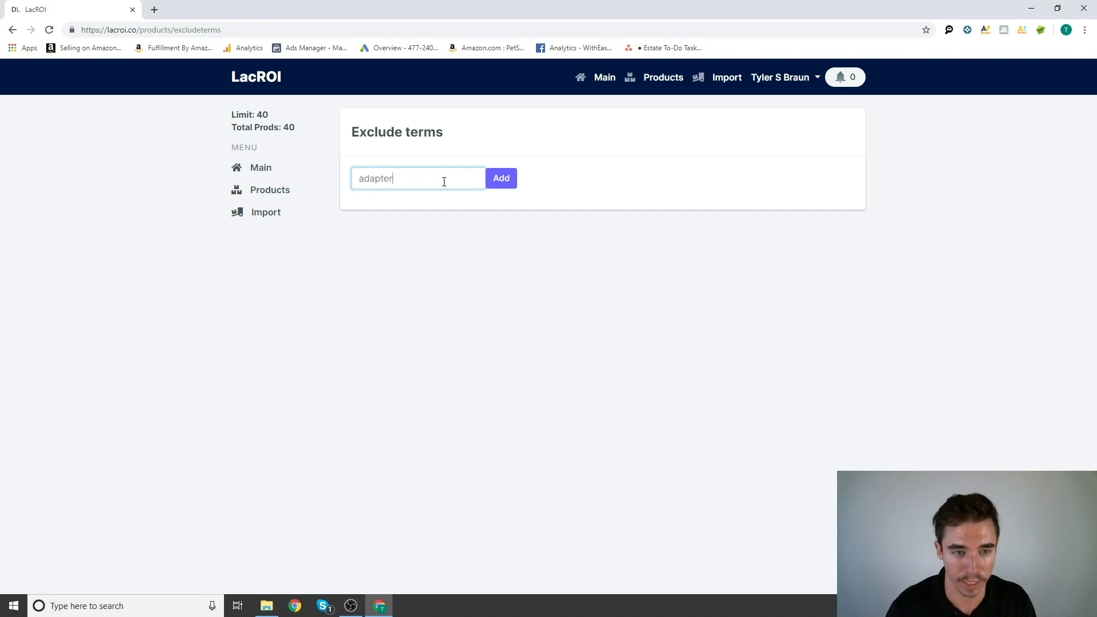
{"action": "left_click", "coordinate": [503, 178]}
- Back on Main, clean the results of excluded-term listings and confirm the success message
{"action": "left_click", "coordinate": [604, 78]}
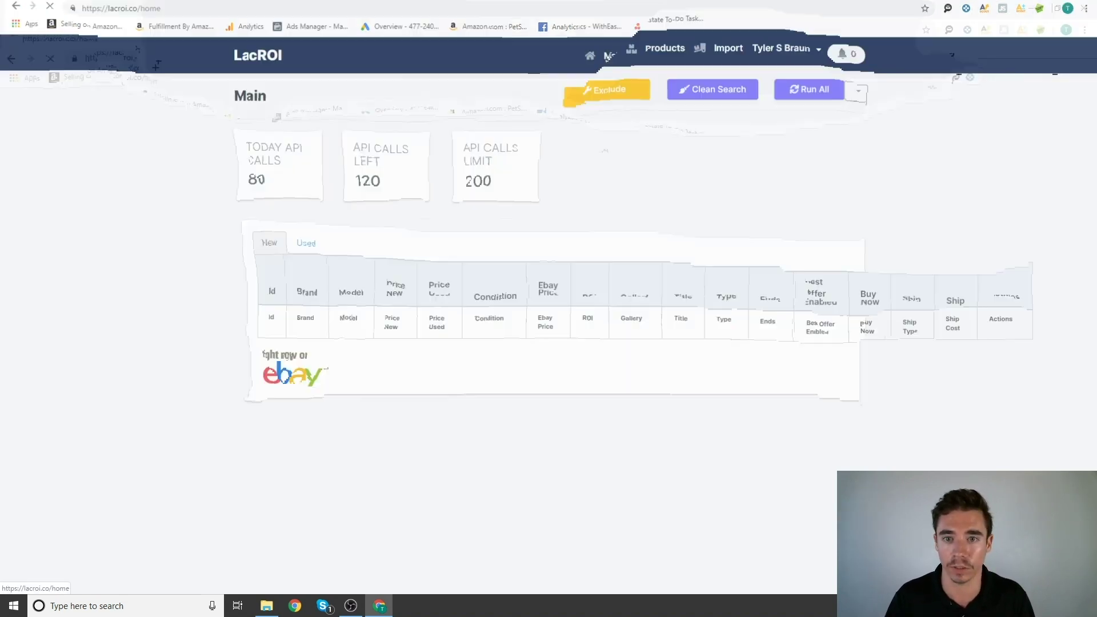
{"action": "left_click", "coordinate": [707, 118]}
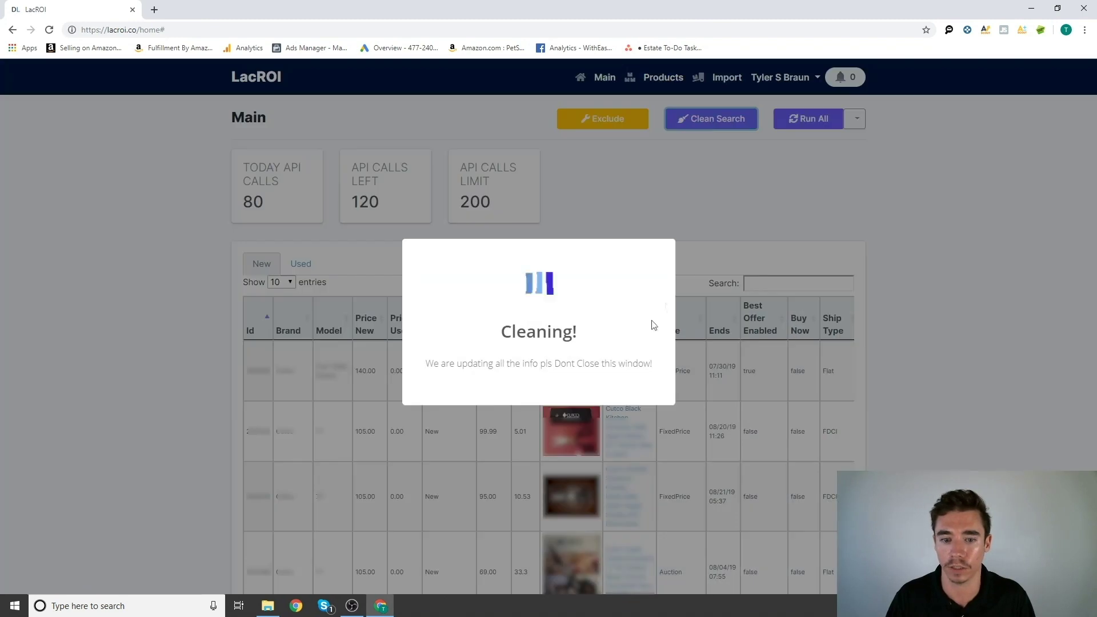
{"action": "left_click", "coordinate": [551, 394]}
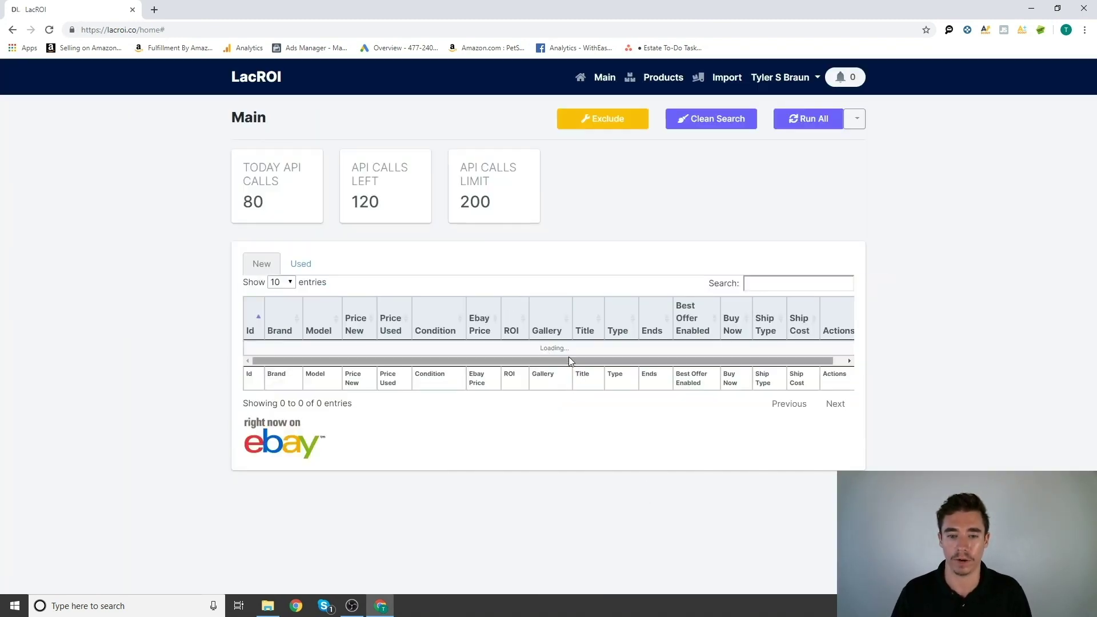
- Sort the cleaned listings by ROI, highest first, and scroll through them
{"action": "left_click", "coordinate": [520, 318]}
{"action": "left_click", "coordinate": [527, 317]}
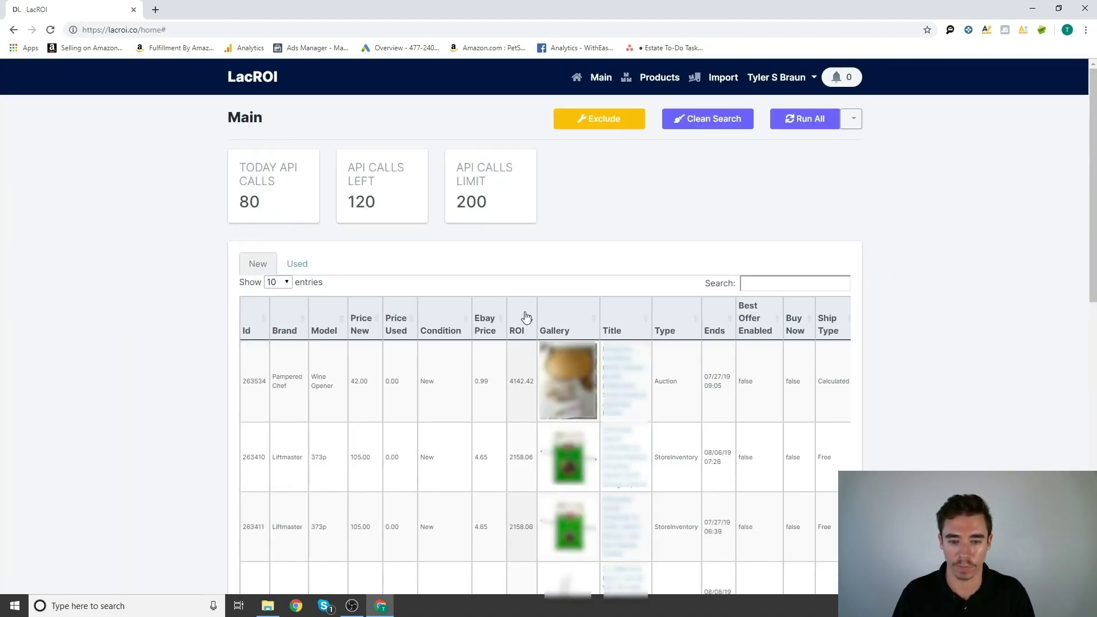
{"action": "scroll", "coordinate": [526, 317], "scroll_direction": "down", "scroll_amount": 5}
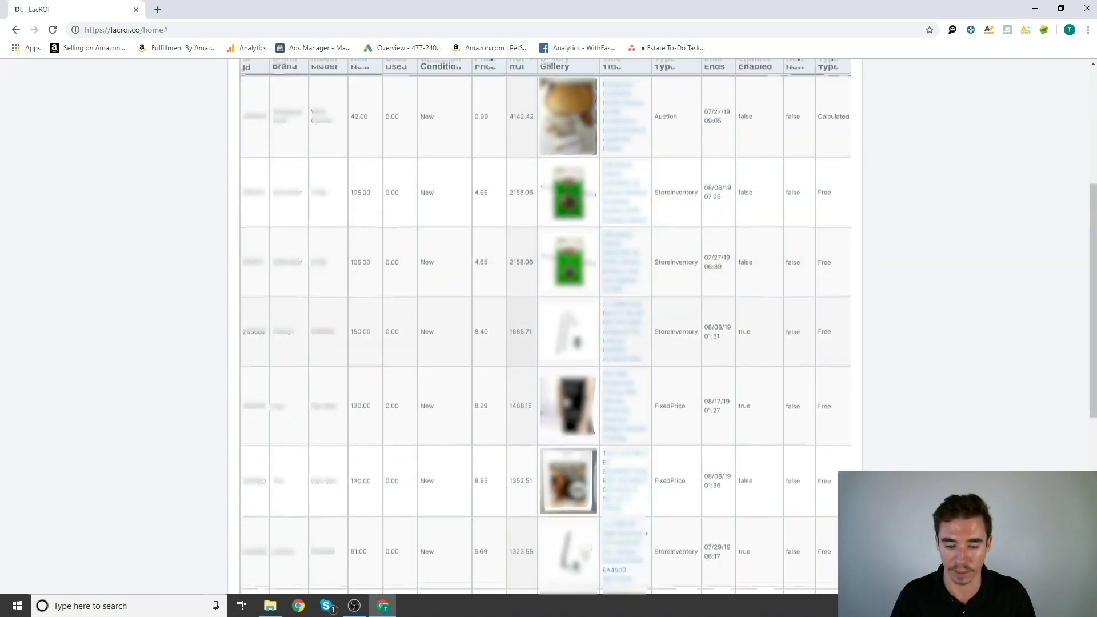
{"action": "double_click", "coordinate": [525, 462]}
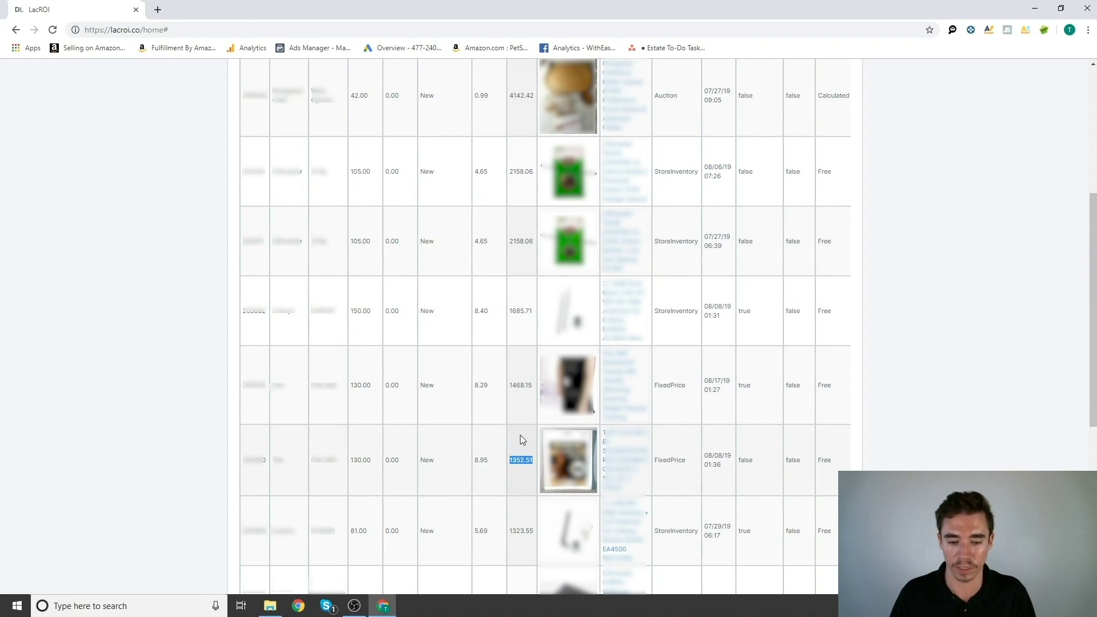
{"action": "scroll", "coordinate": [520, 440], "scroll_direction": "down", "scroll_amount": 2}
{"action": "scroll", "coordinate": [521, 417], "scroll_direction": "up", "scroll_amount": 4}
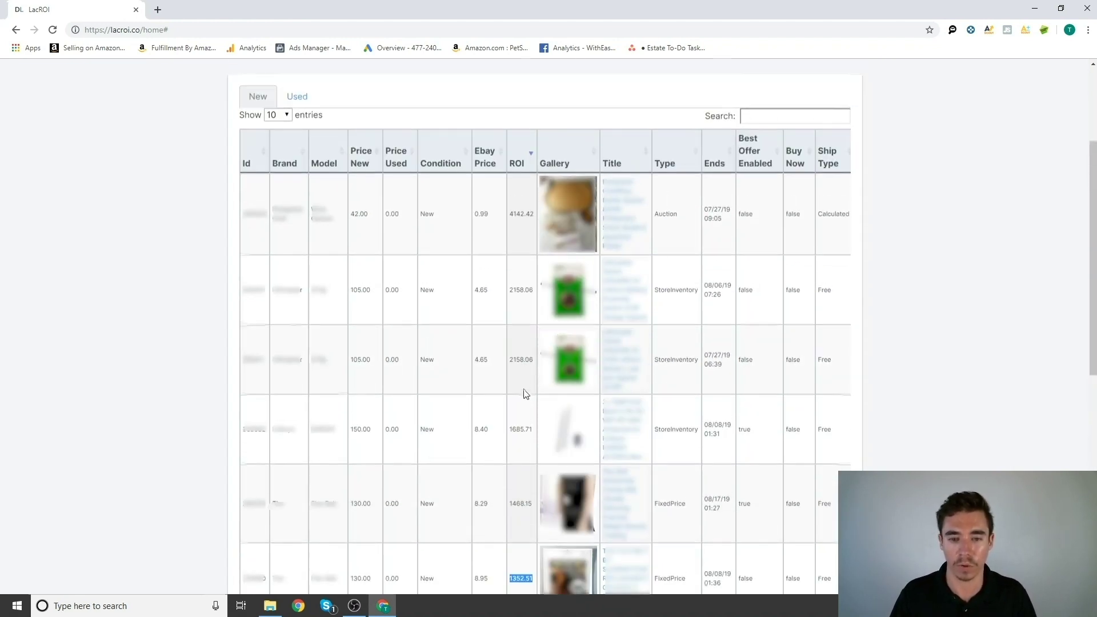
{"action": "scroll", "coordinate": [525, 393], "scroll_direction": "up", "scroll_amount": 3}
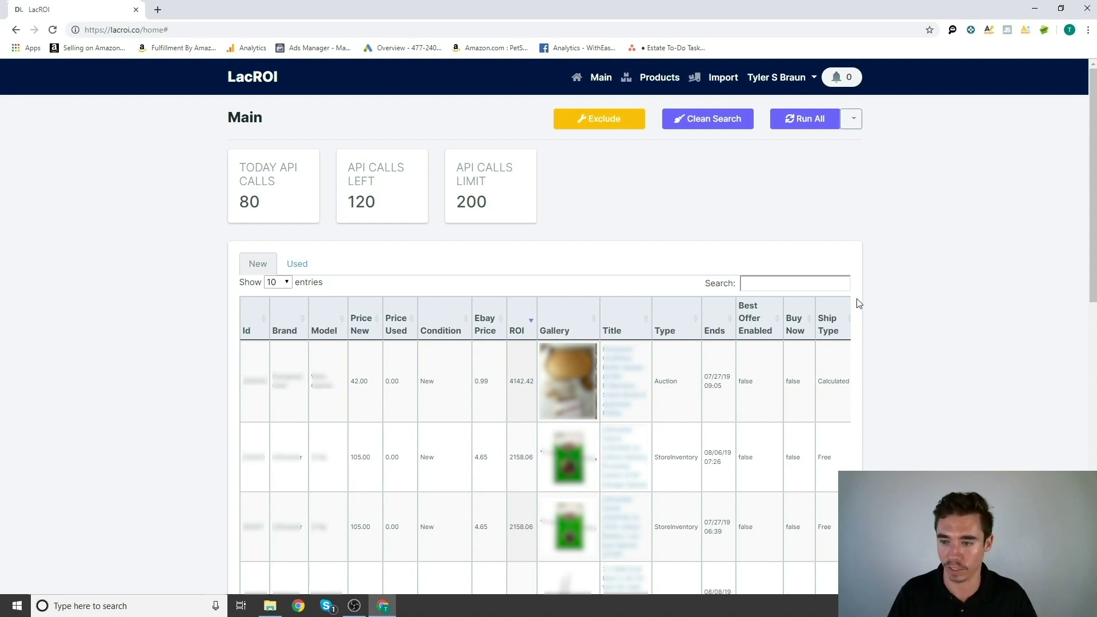
{"action": "scroll", "coordinate": [927, 335], "scroll_direction": "down", "scroll_amount": 1}
{"action": "scroll", "coordinate": [927, 335], "scroll_direction": "down", "scroll_amount": 2}
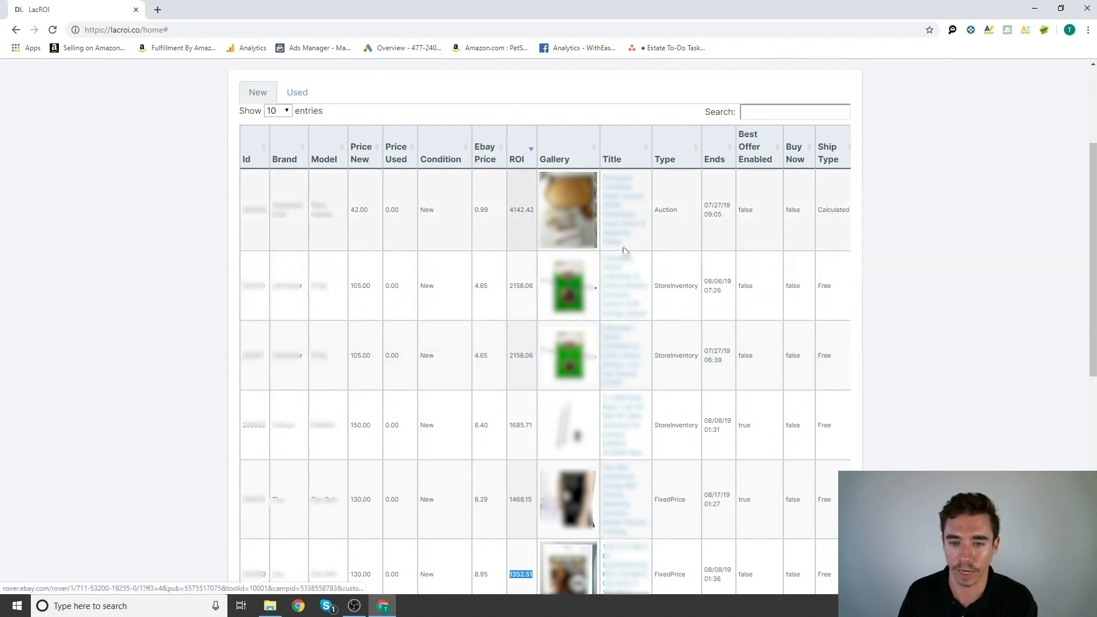
{"action": "scroll", "coordinate": [887, 304], "scroll_direction": "up", "scroll_amount": 1}
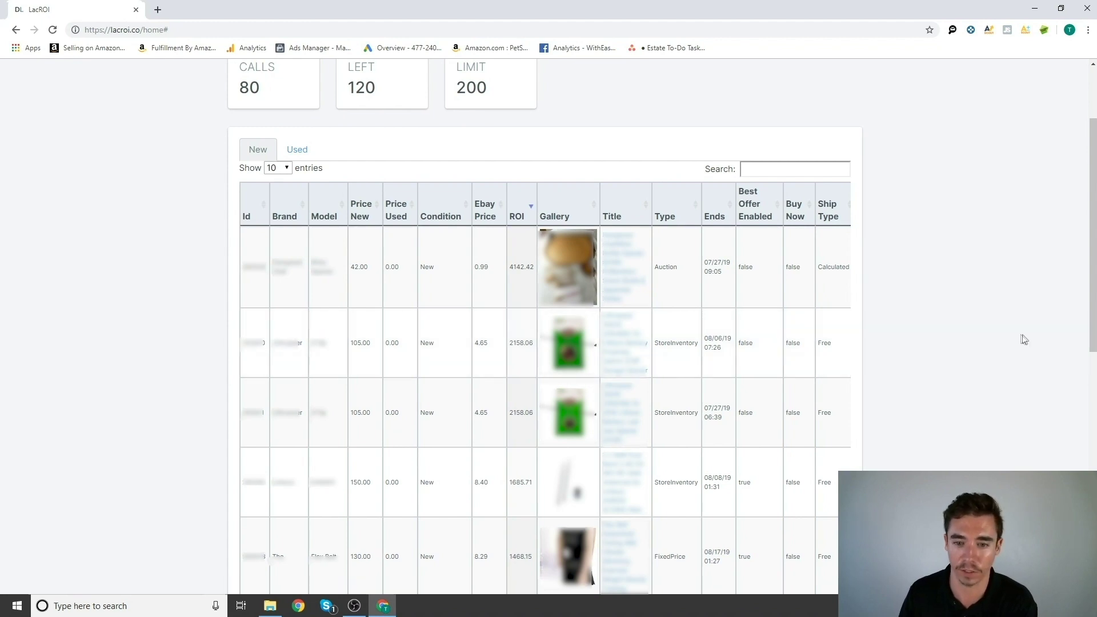
{"action": "scroll", "coordinate": [975, 304], "scroll_direction": "up", "scroll_amount": 2}
- Add 'battery' as a second excluded search term
{"action": "left_click", "coordinate": [575, 110]}
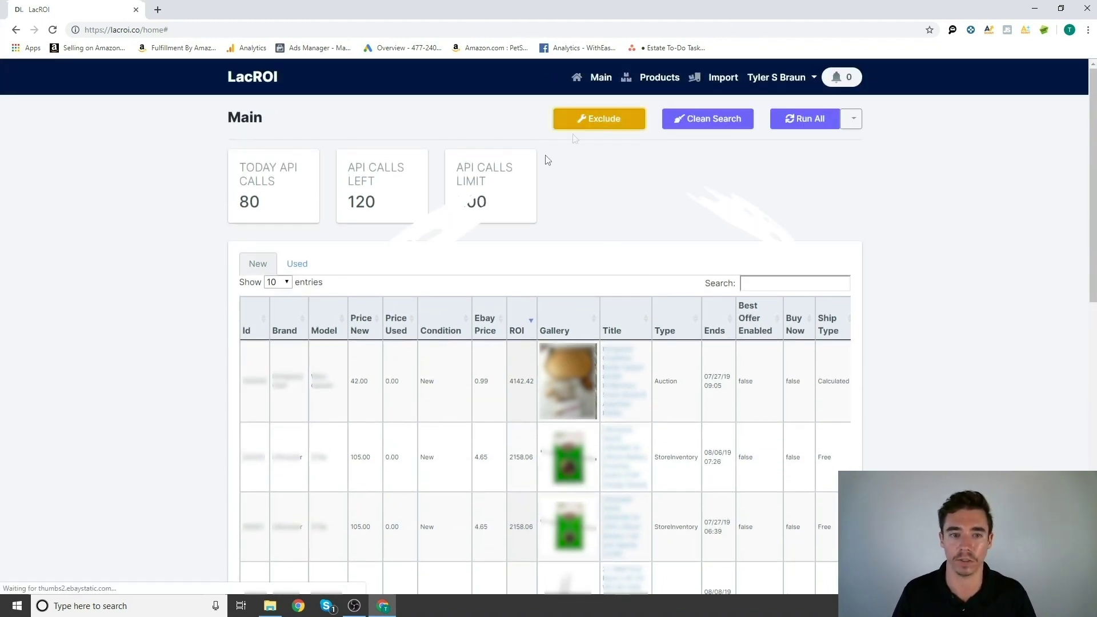
{"action": "left_click", "coordinate": [378, 182]}
{"action": "type", "text": "battery"}
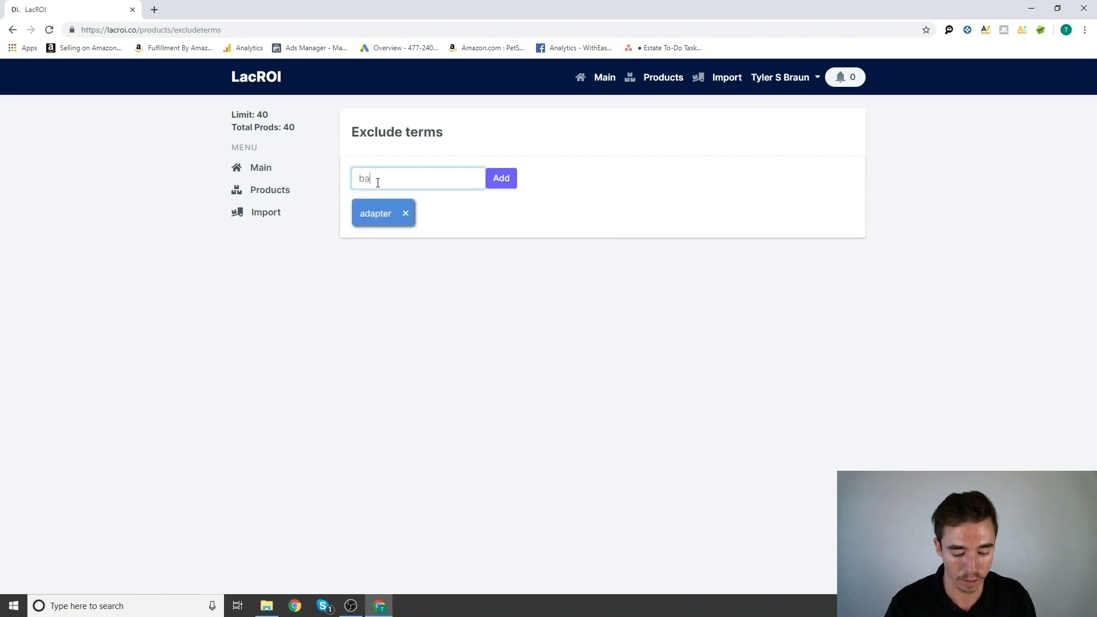
{"action": "left_click", "coordinate": [501, 178]}
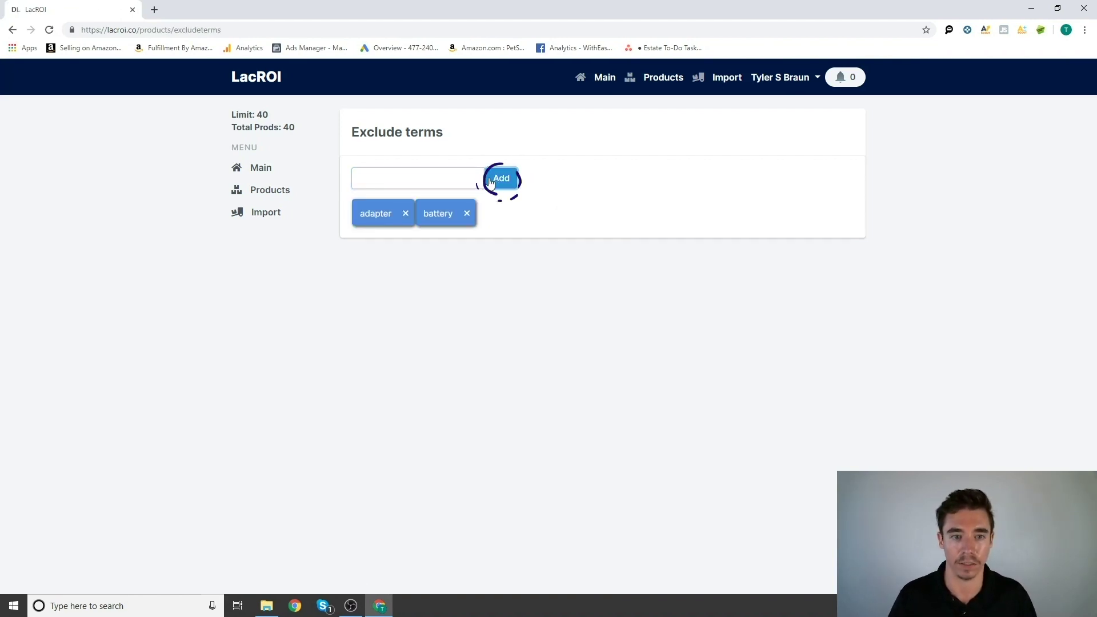
- Return to Main, clean the results again, and sort them by ROI
{"action": "left_click", "coordinate": [675, 76]}
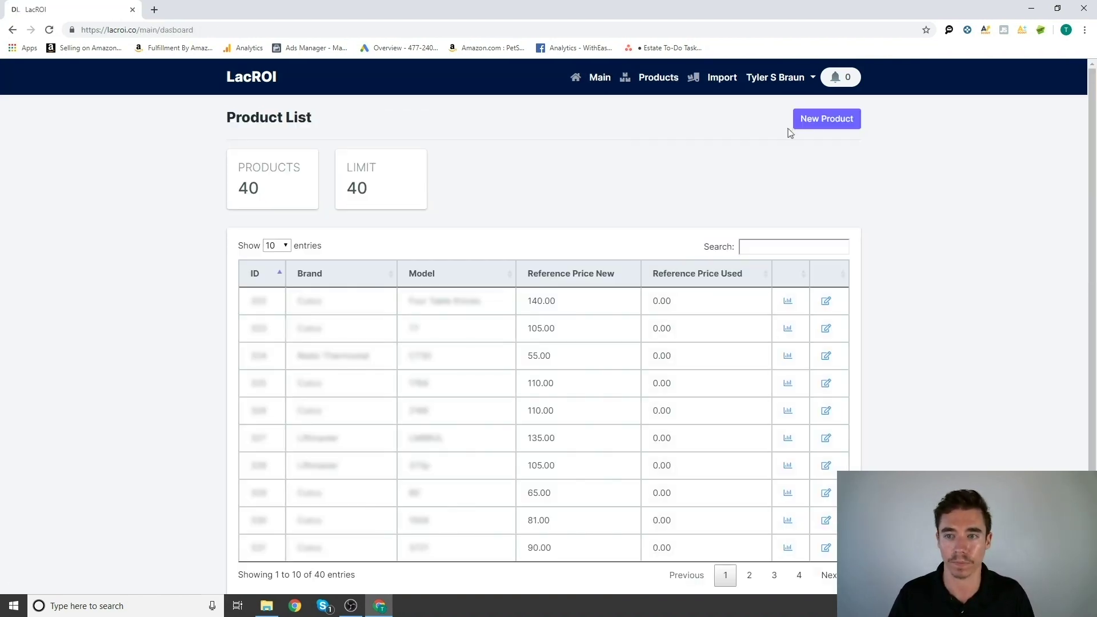
{"action": "key", "text": "alt+Left"}
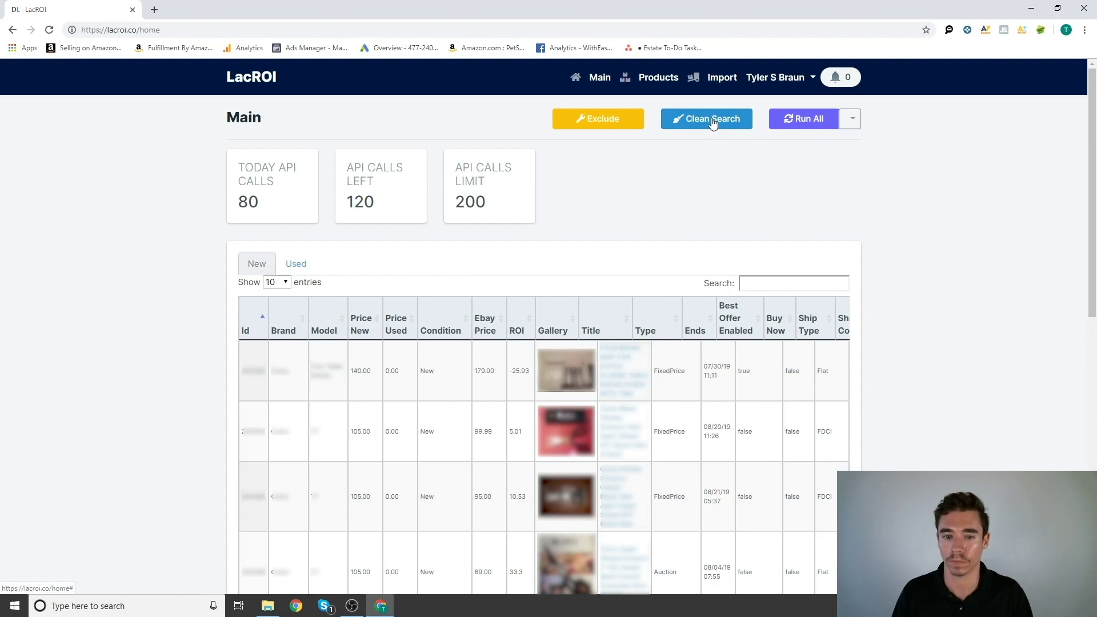
{"action": "left_click", "coordinate": [712, 119]}
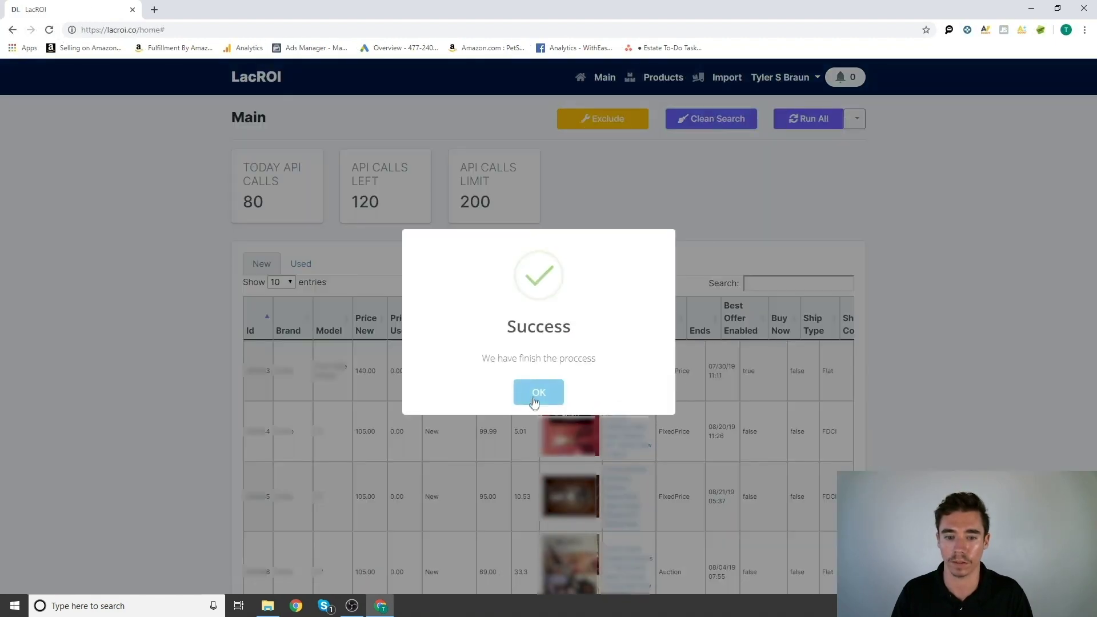
{"action": "left_click", "coordinate": [538, 394]}
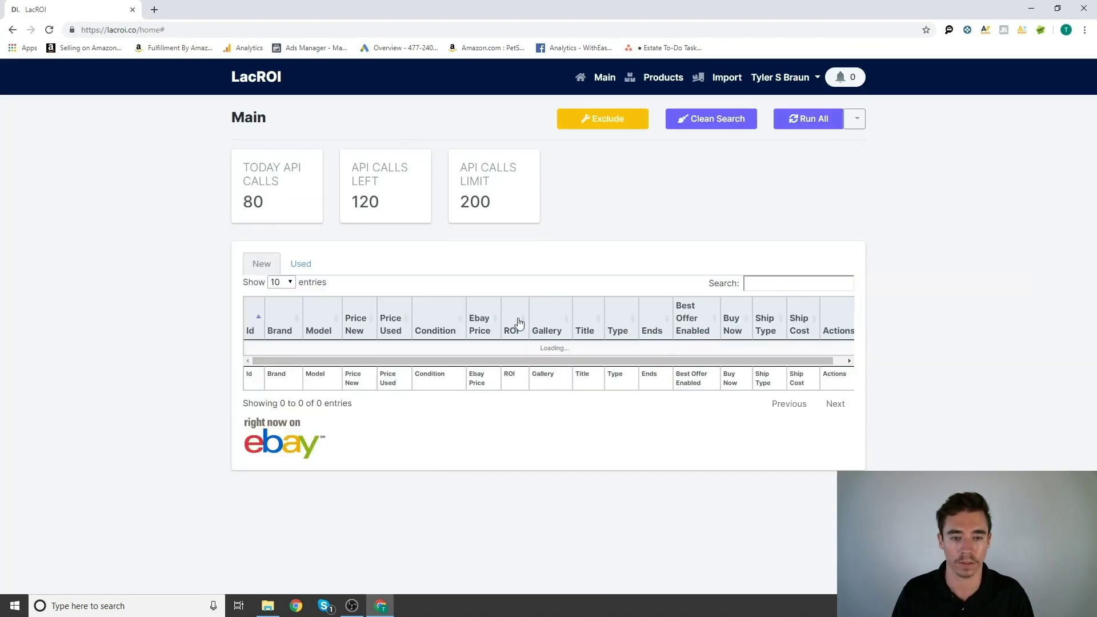
{"action": "left_click", "coordinate": [519, 323]}
- Sort the New listings by ROI, highest first, and show page 2 of results
{"action": "left_click", "coordinate": [519, 323]}
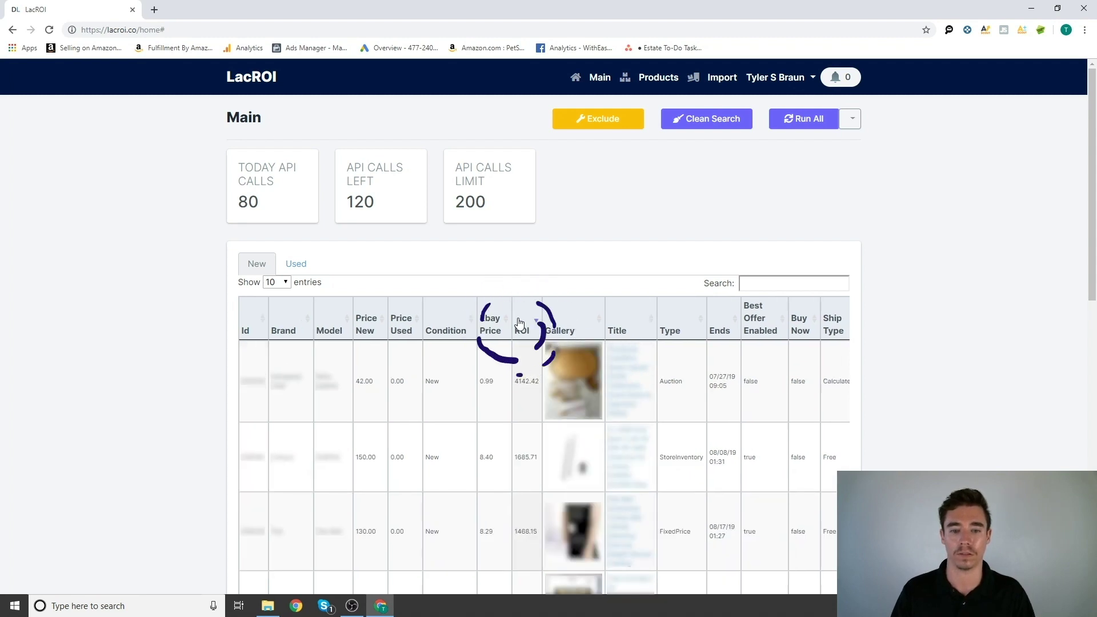
{"action": "scroll", "coordinate": [519, 323], "scroll_direction": "down", "scroll_amount": 3}
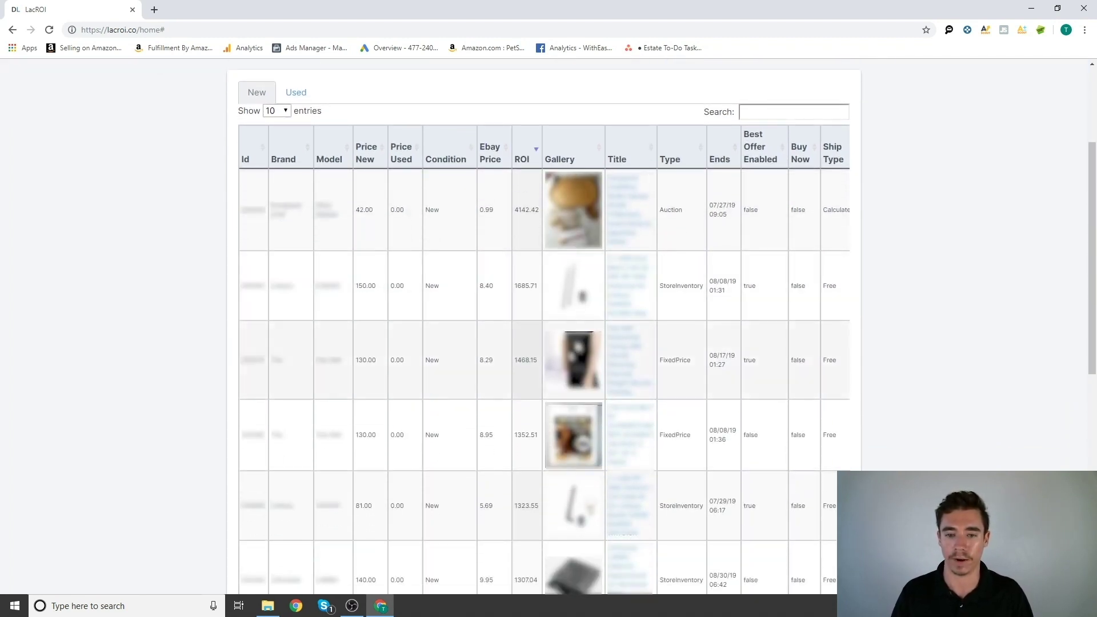
{"action": "scroll", "coordinate": [548, 326], "scroll_direction": "down", "scroll_amount": 2}
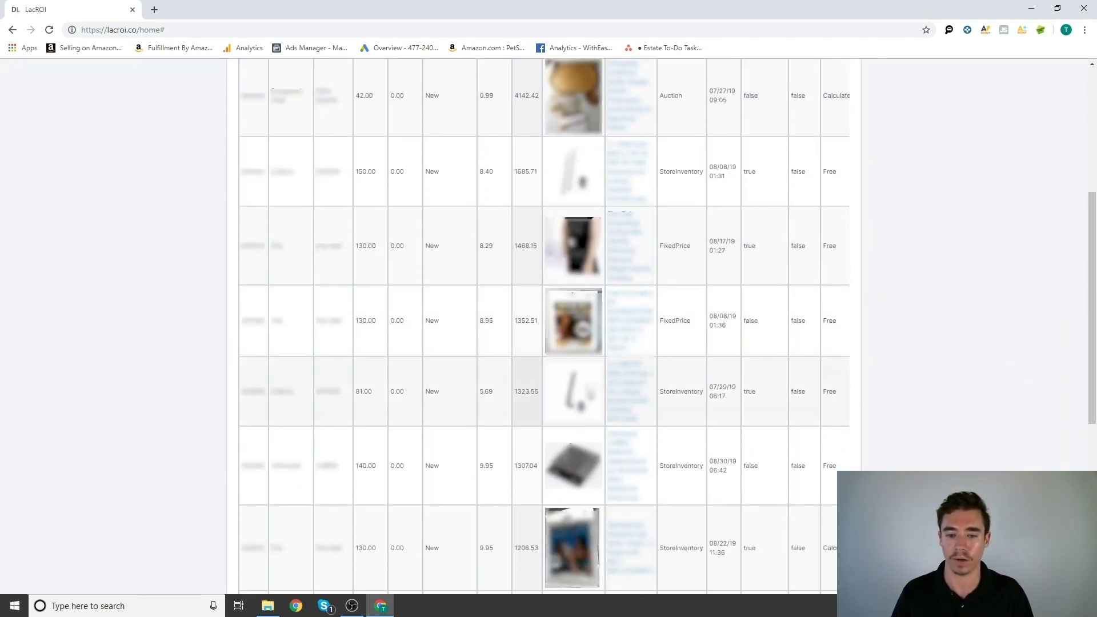
{"action": "scroll", "coordinate": [589, 390], "scroll_direction": "down", "scroll_amount": 5}
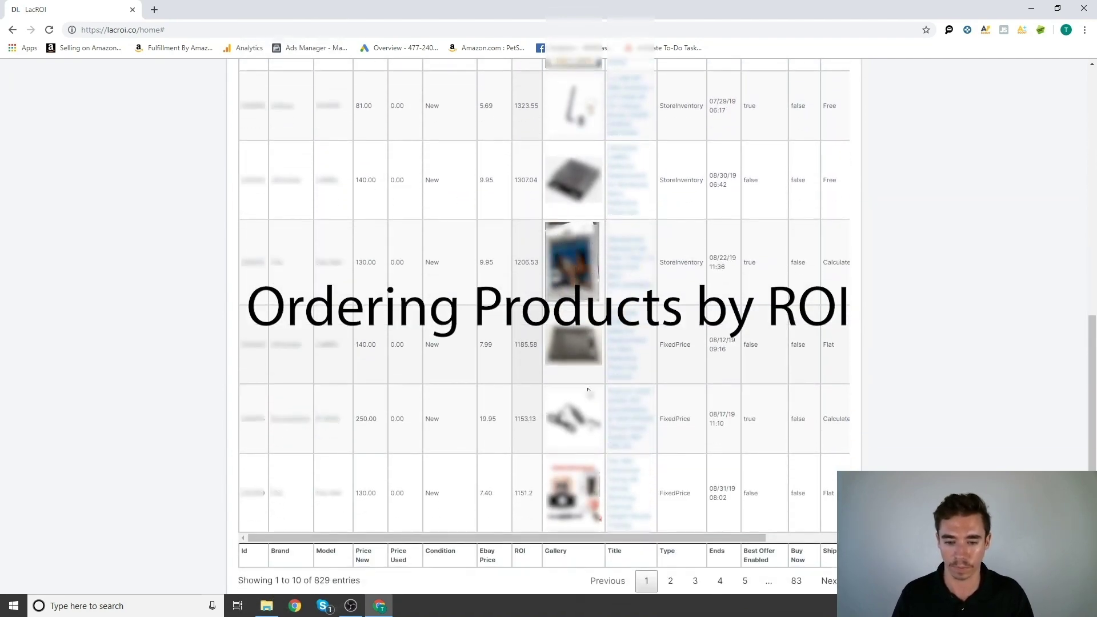
{"action": "scroll", "coordinate": [589, 390], "scroll_direction": "down", "scroll_amount": 2}
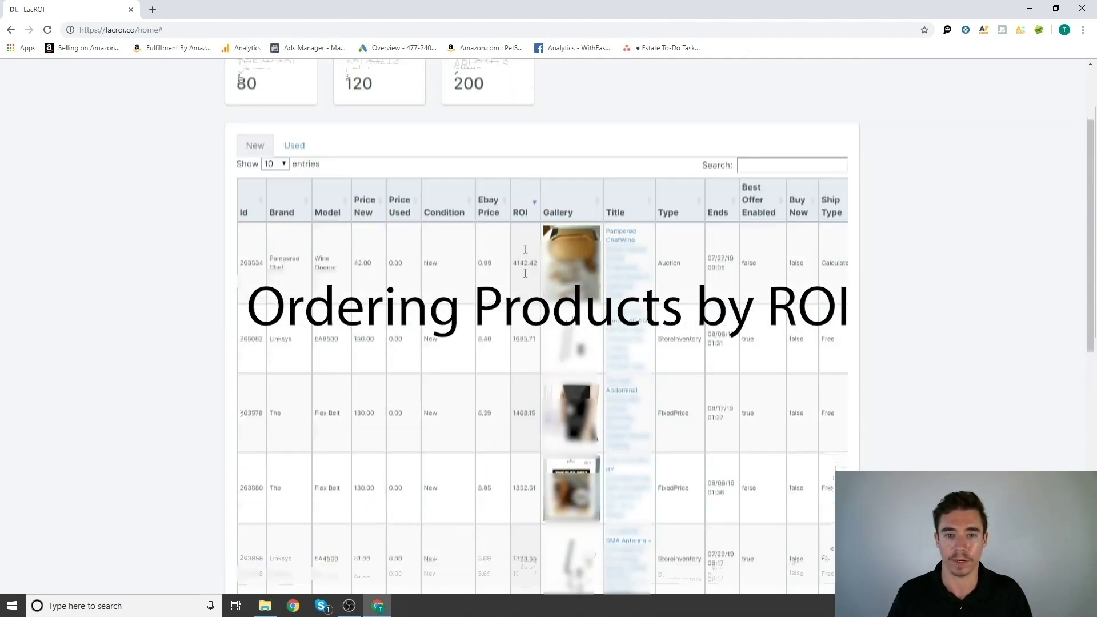
{"action": "scroll", "coordinate": [525, 258], "scroll_direction": "down", "scroll_amount": 10}
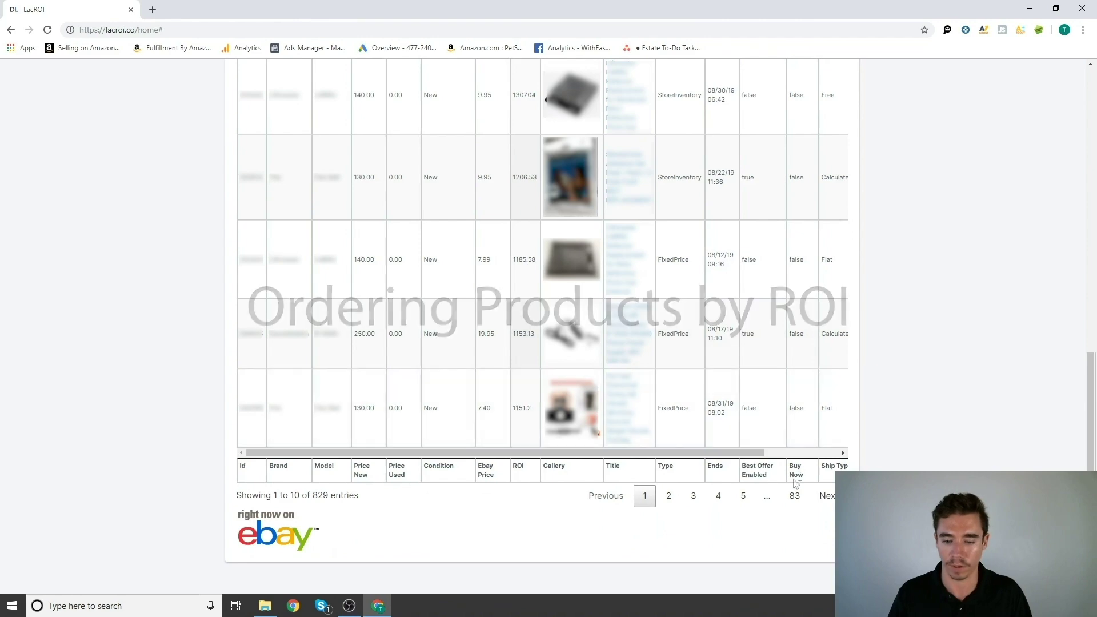
{"action": "left_click", "coordinate": [668, 496]}
- Page through the ROI-sorted listings to pages 3, 4 and then 5
{"action": "scroll", "coordinate": [518, 356], "scroll_direction": "up", "scroll_amount": 3}
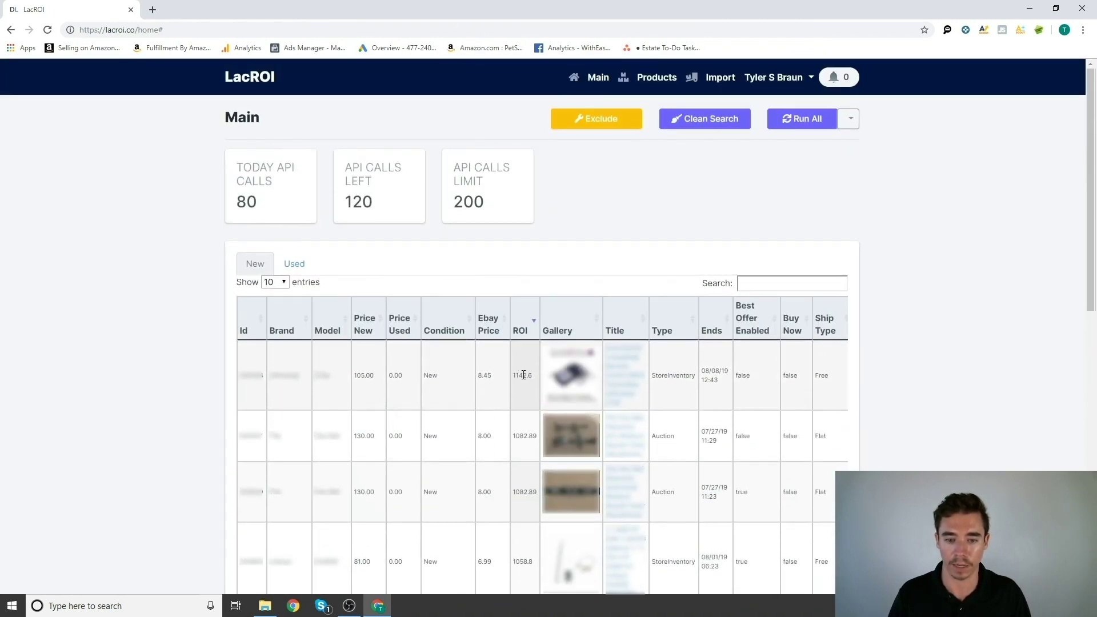
{"action": "scroll", "coordinate": [522, 371], "scroll_direction": "down", "scroll_amount": 3}
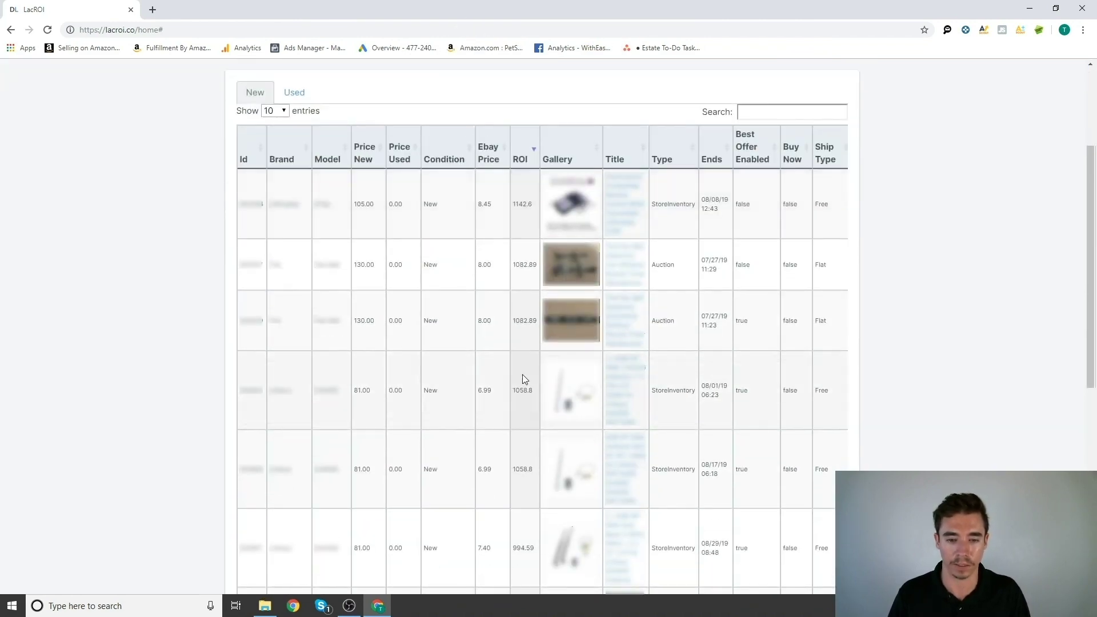
{"action": "scroll", "coordinate": [522, 375], "scroll_direction": "down", "scroll_amount": 8}
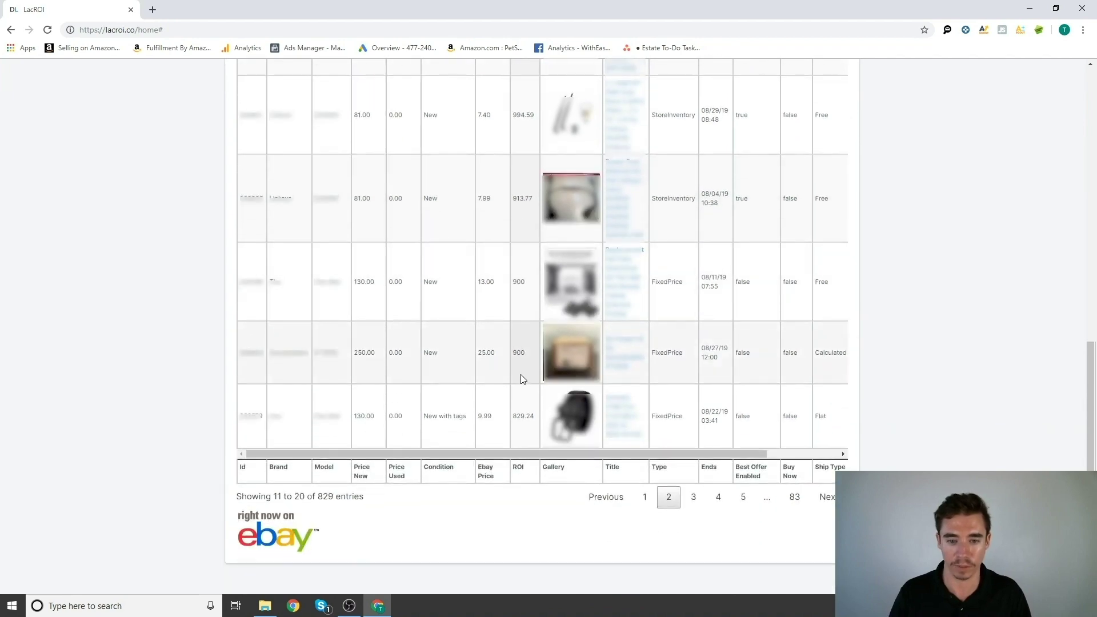
{"action": "left_click", "coordinate": [694, 496]}
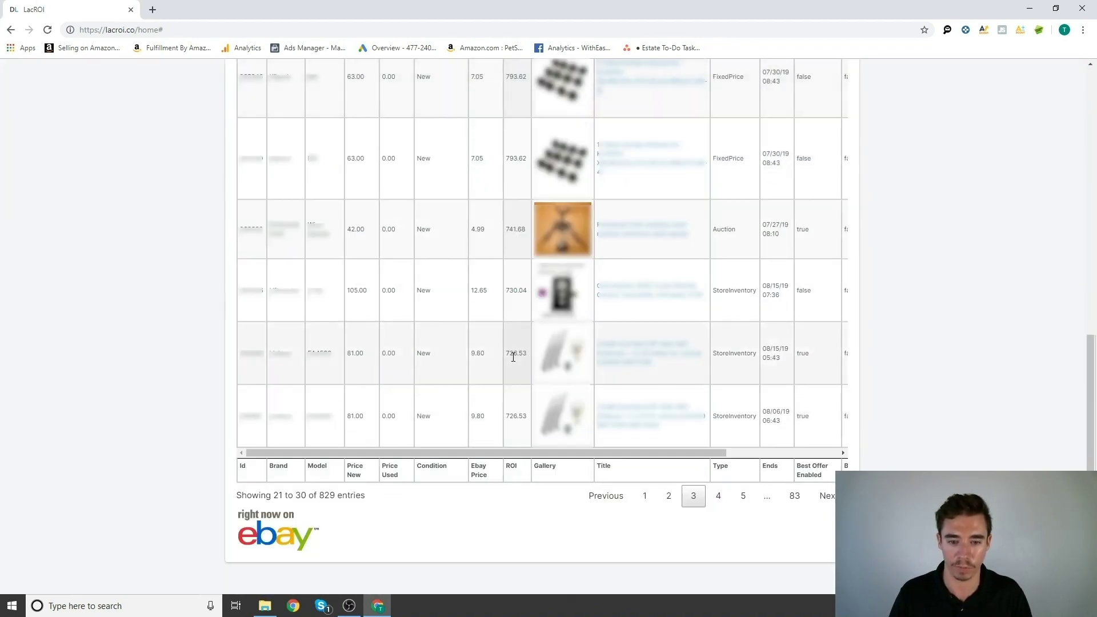
{"action": "left_click", "coordinate": [718, 496]}
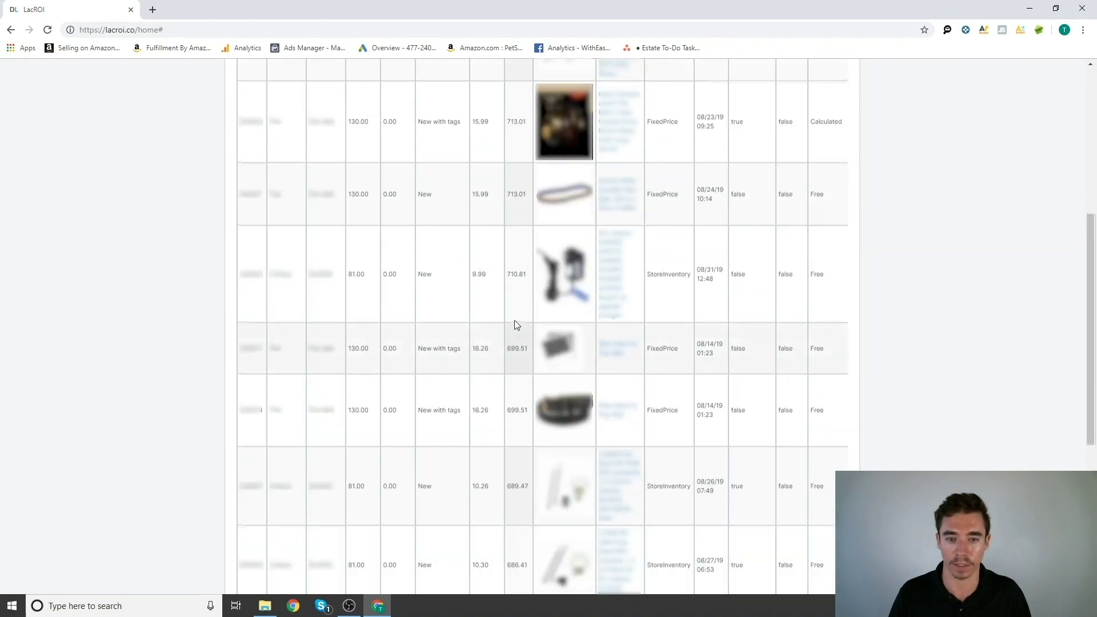
{"action": "scroll", "coordinate": [516, 325], "scroll_direction": "up", "scroll_amount": 10}
{"action": "scroll", "coordinate": [515, 320], "scroll_direction": "down", "scroll_amount": 15}
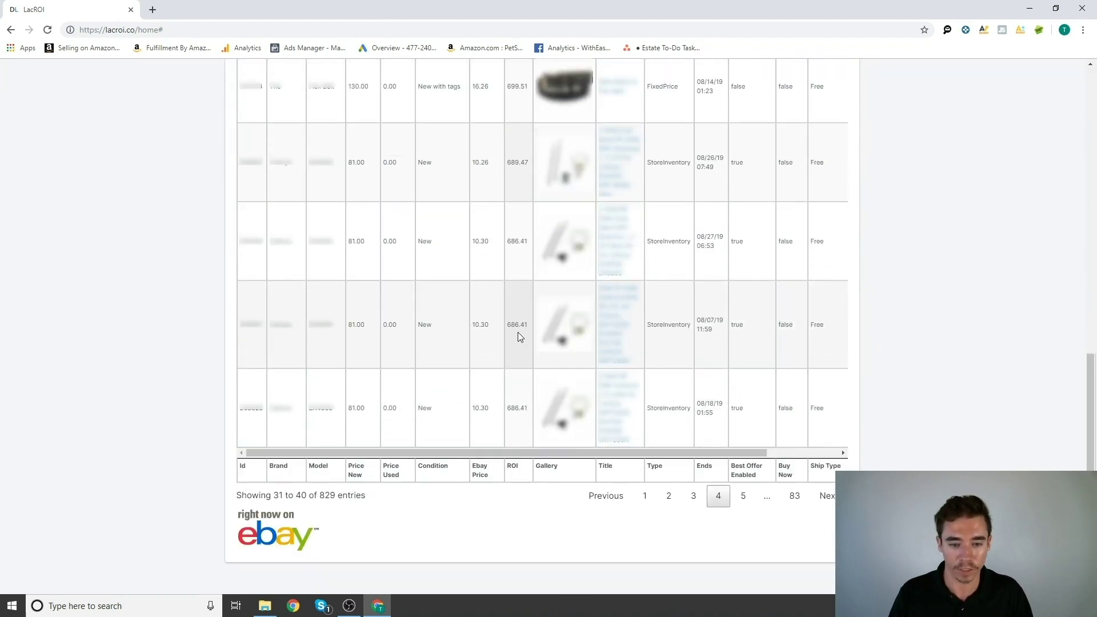
{"action": "left_click", "coordinate": [744, 496]}
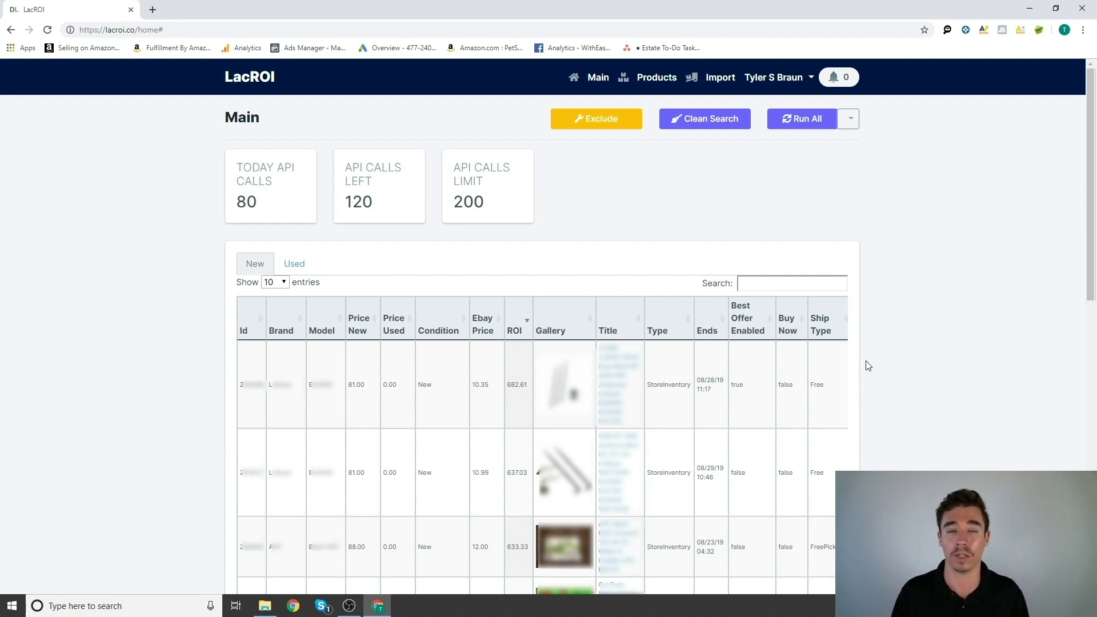
- Review page 5 (entries 41–50, ROI 682.61 to 575.56), then reload it with F5
{"action": "scroll", "coordinate": [868, 365], "scroll_direction": "down", "scroll_amount": 6}
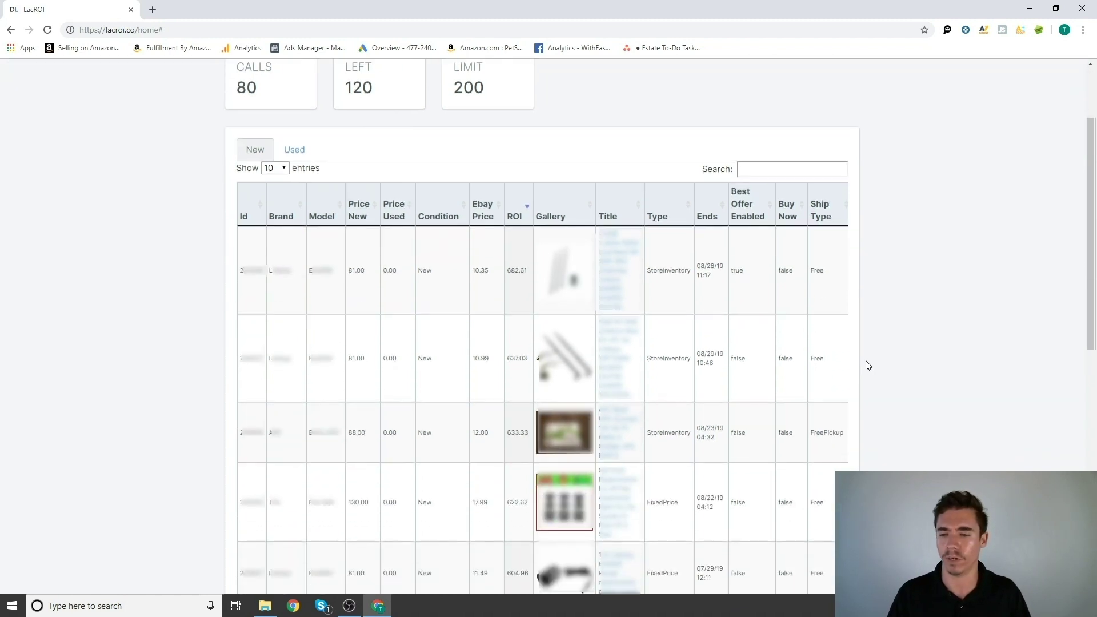
{"action": "scroll", "coordinate": [868, 366], "scroll_direction": "down", "scroll_amount": 4}
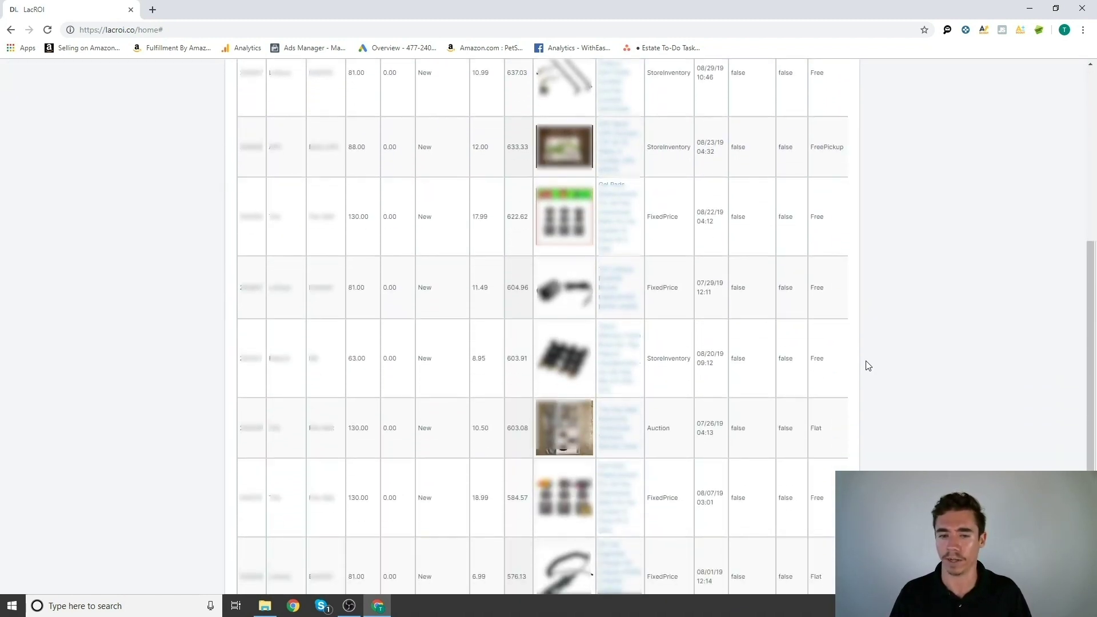
{"action": "scroll", "coordinate": [868, 366], "scroll_direction": "down", "scroll_amount": 2}
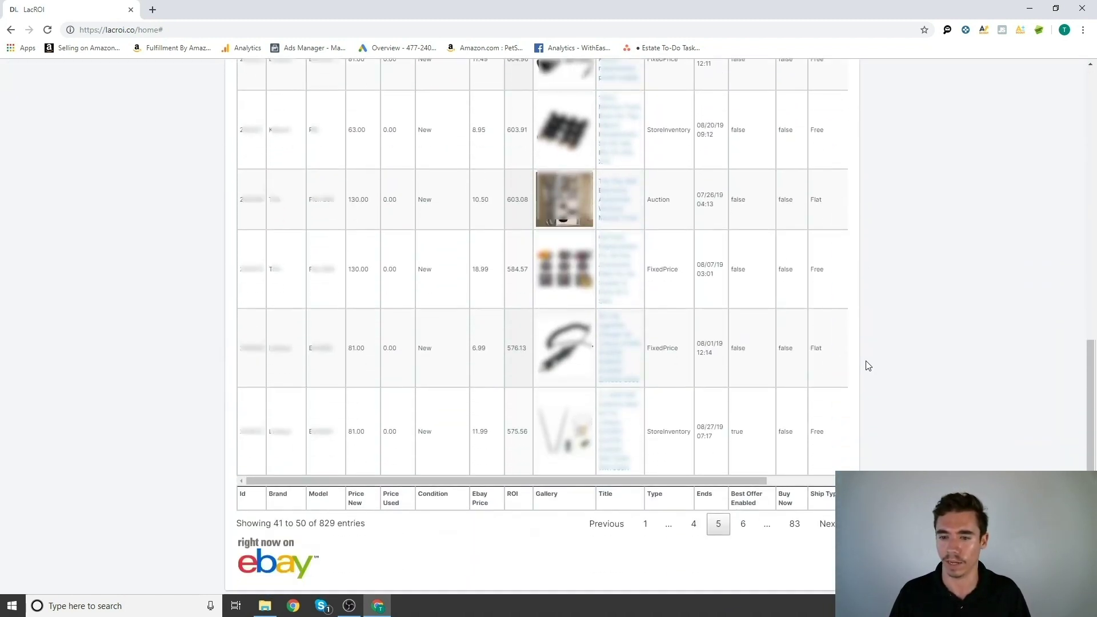
{"action": "scroll", "coordinate": [863, 384], "scroll_direction": "up", "scroll_amount": 1}
{"action": "scroll", "coordinate": [871, 386], "scroll_direction": "up", "scroll_amount": 10}
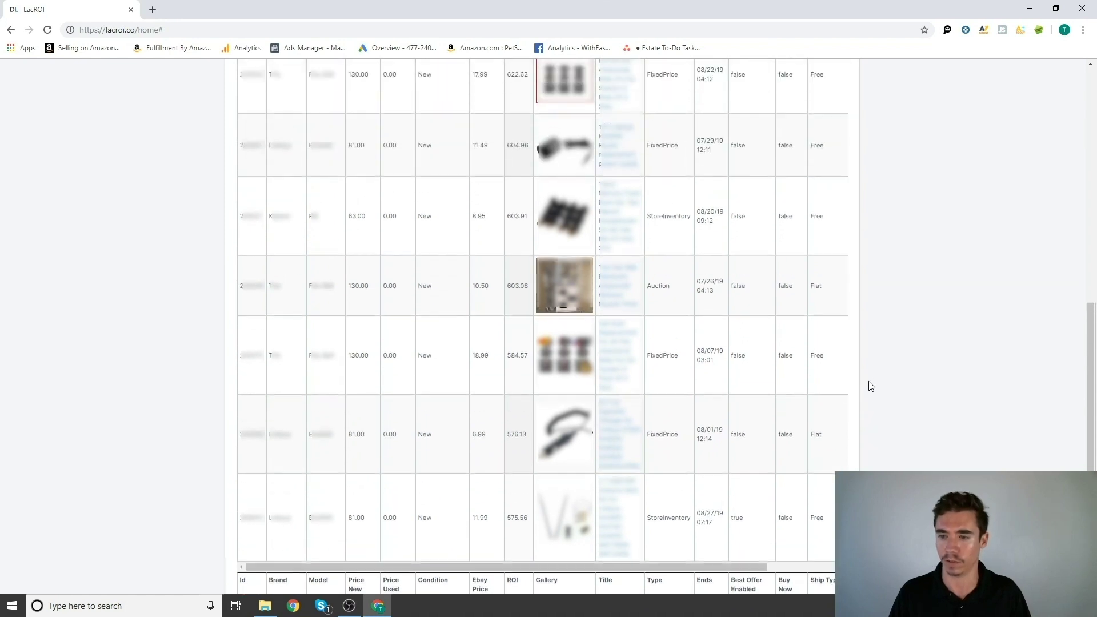
{"action": "scroll", "coordinate": [871, 393], "scroll_direction": "up", "scroll_amount": 2}
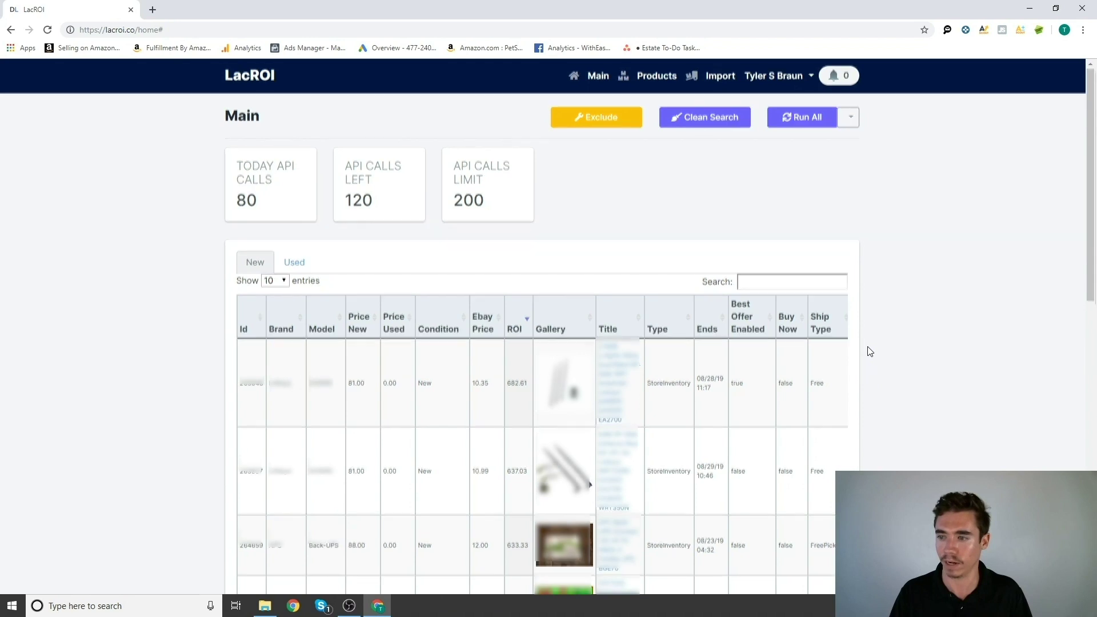
{"action": "scroll", "coordinate": [870, 352], "scroll_direction": "down", "scroll_amount": 3}
{"action": "scroll", "coordinate": [870, 352], "scroll_direction": "down", "scroll_amount": 4}
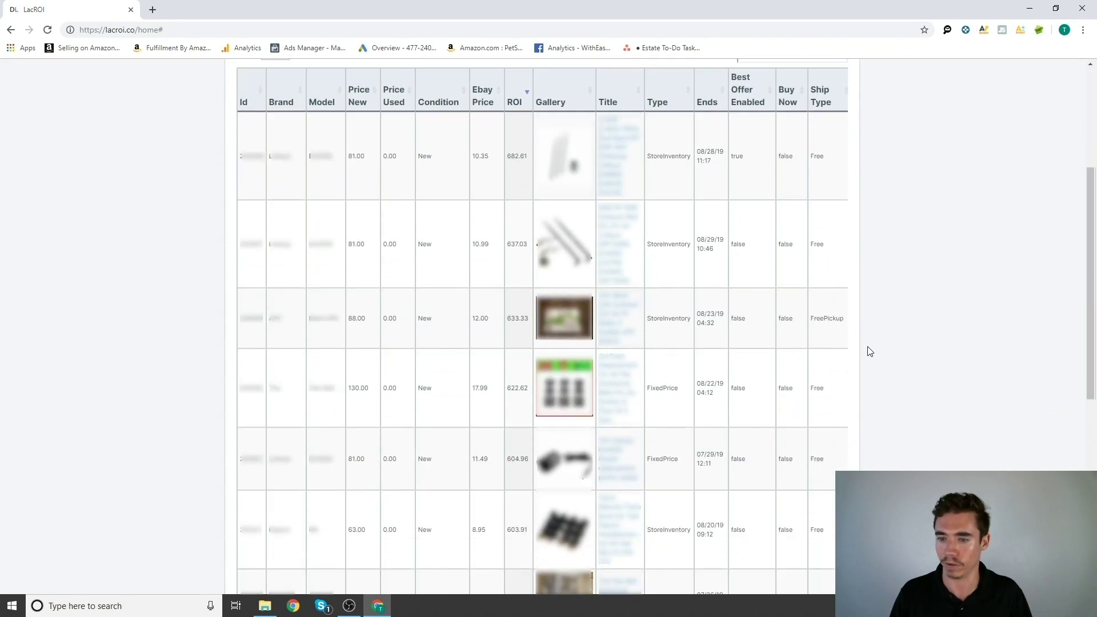
{"action": "scroll", "coordinate": [870, 352], "scroll_direction": "down", "scroll_amount": 4}
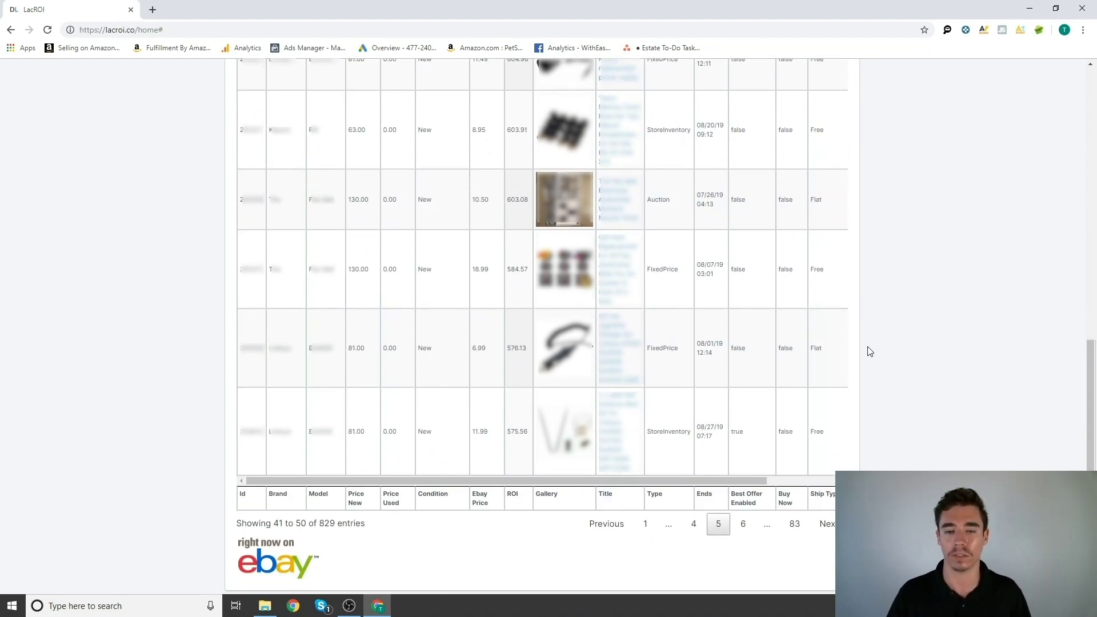
{"action": "key", "text": "F5"}
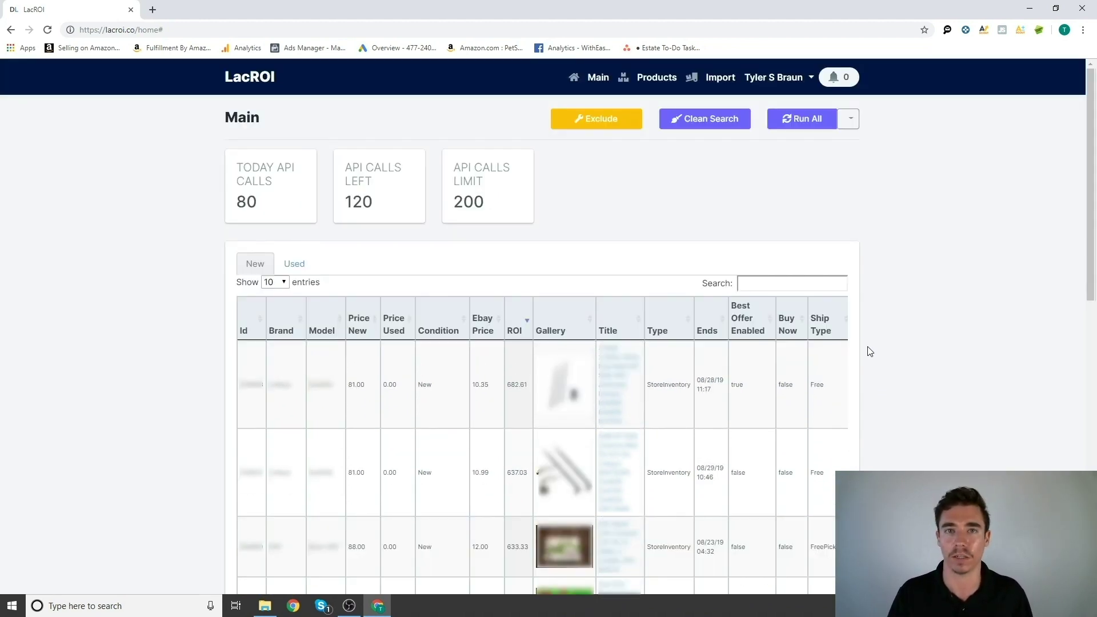